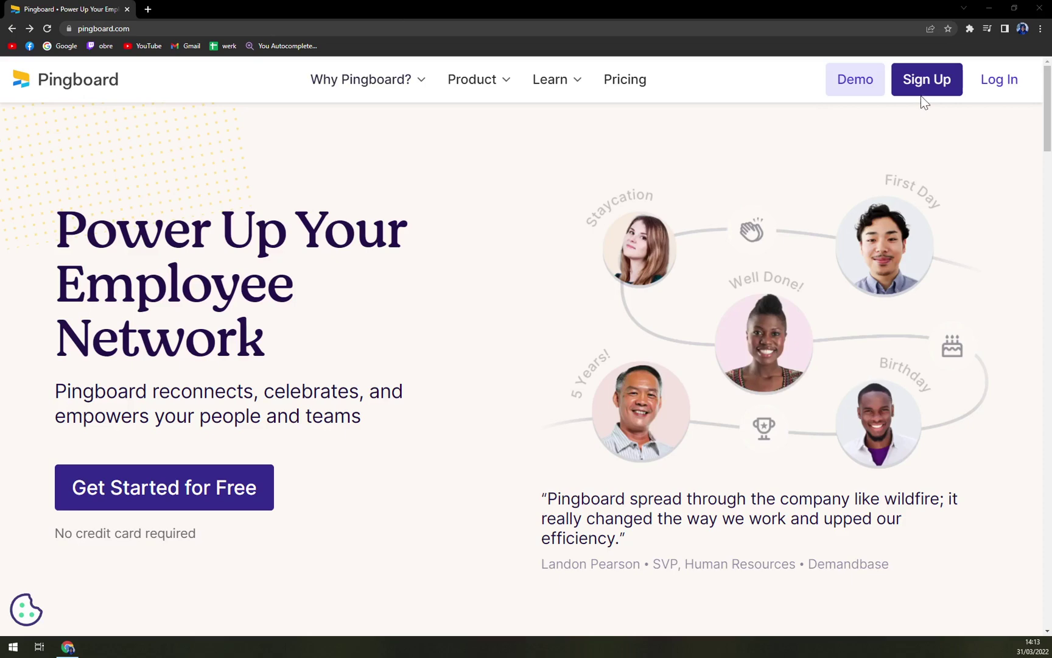
Open Pingboard's Pricing page showing the Team ($99/mo) and Company ($199/mo) plans.
left_click(625, 79)
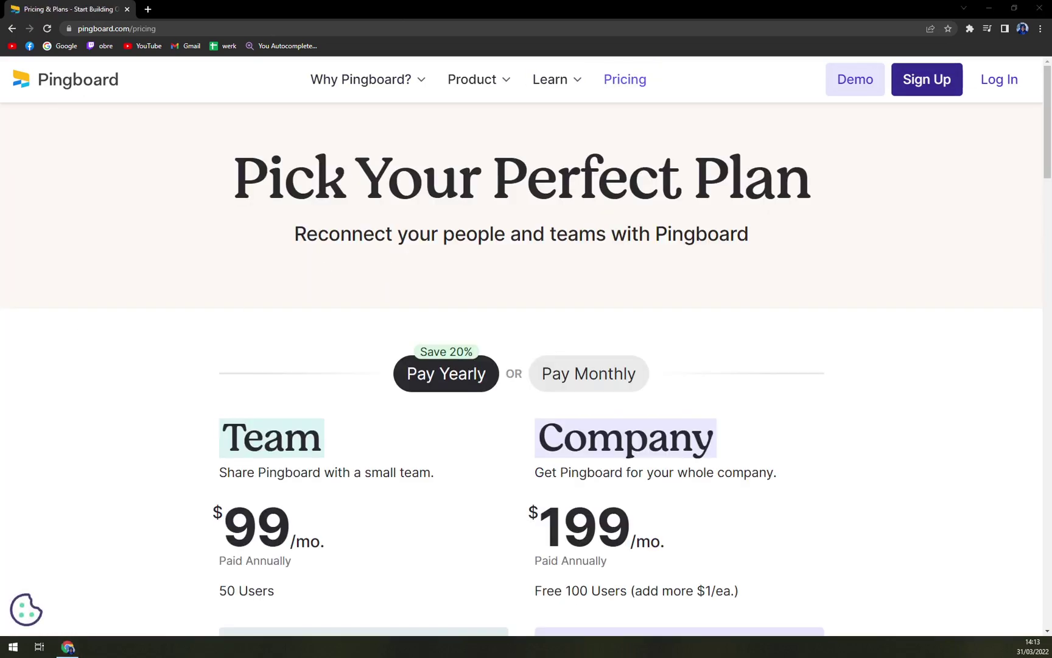
key("ctrl+minus")
key("ctrl+minus")
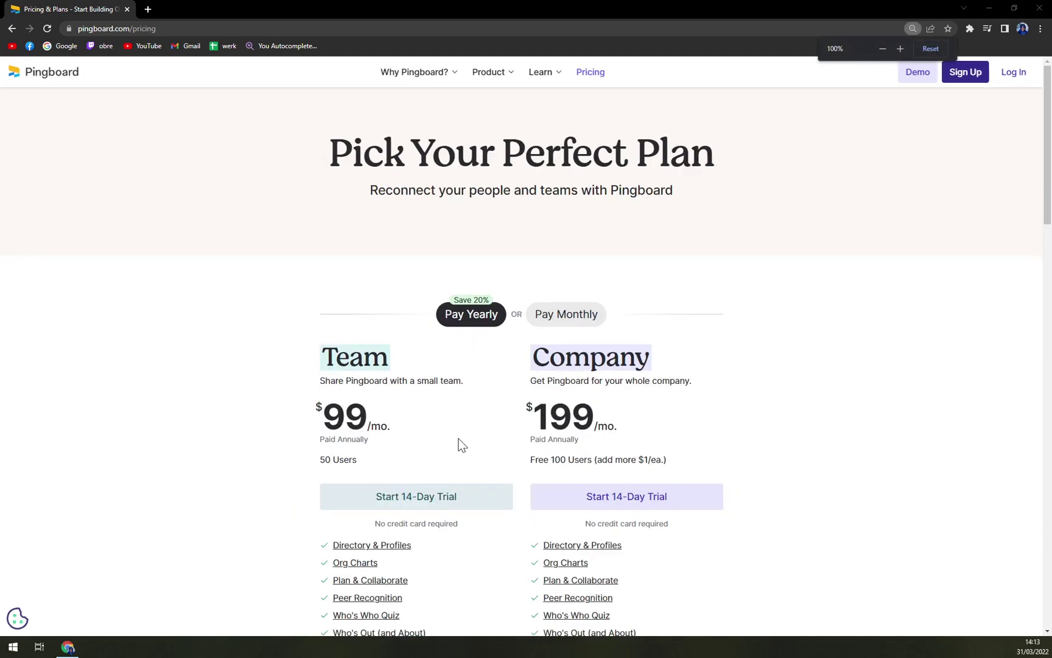
key("ctrl+plus")
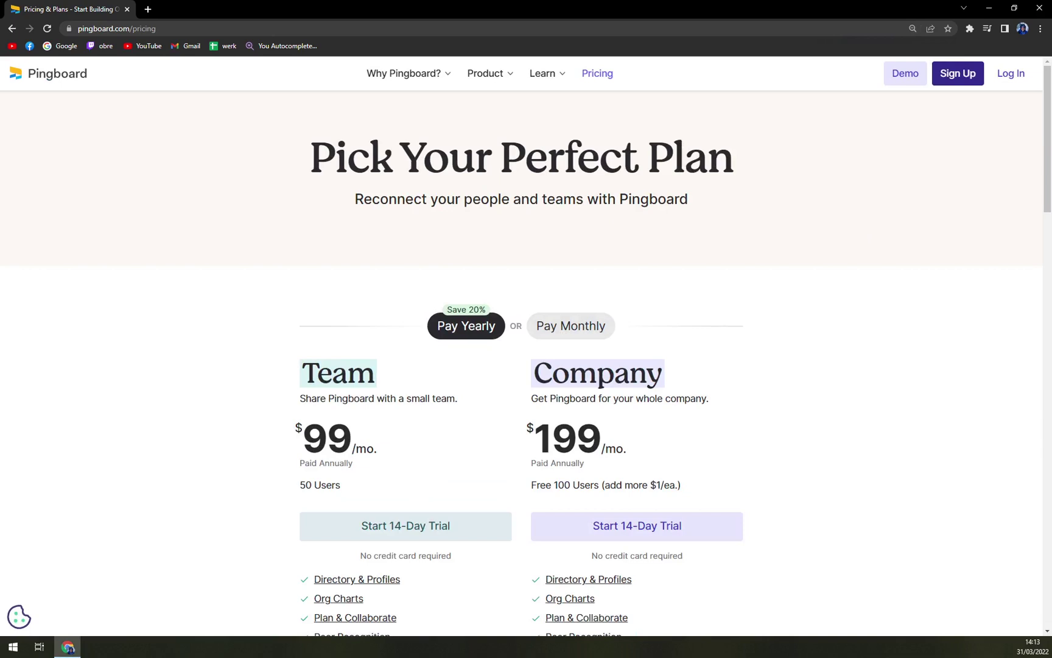
left_click(526, 336)
left_click(611, 324)
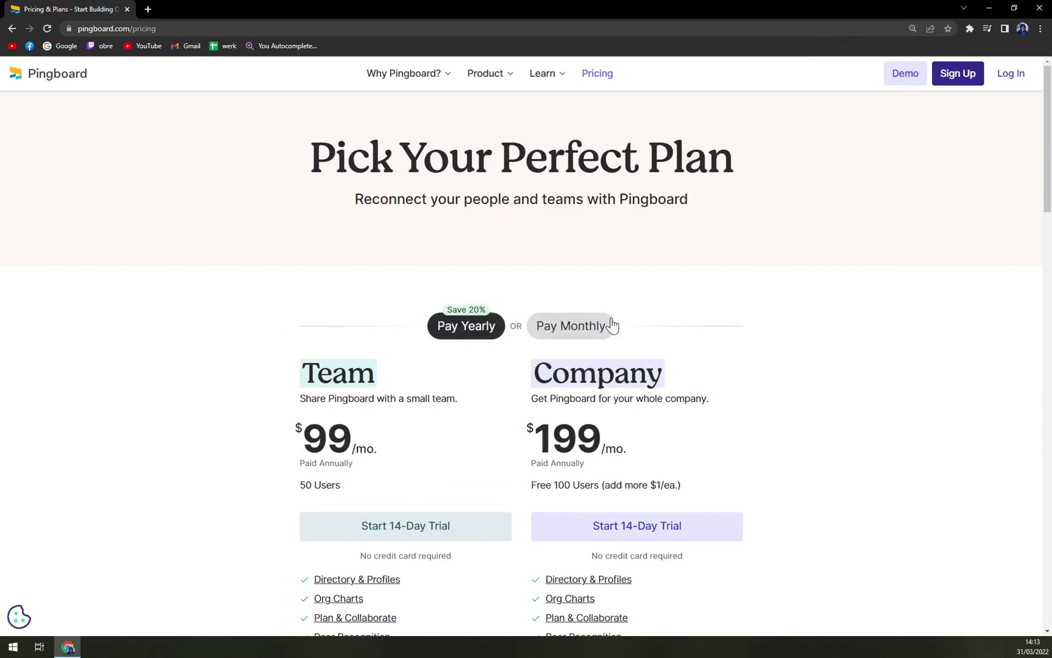
left_click(468, 316)
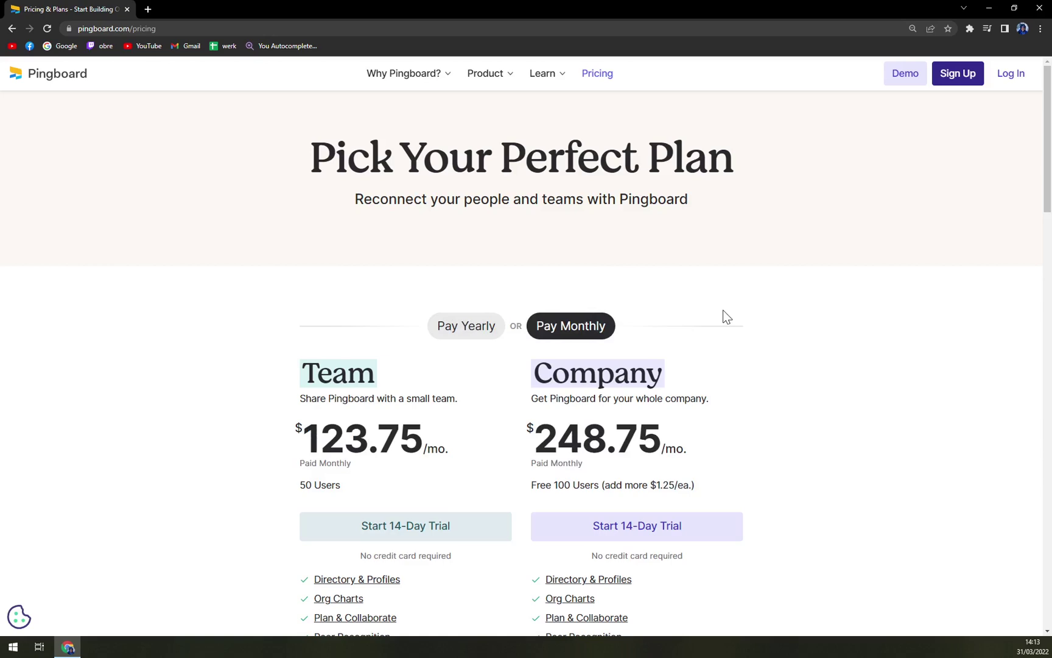
scroll(726, 316, "down", 12)
scroll(724, 326, "up", 13)
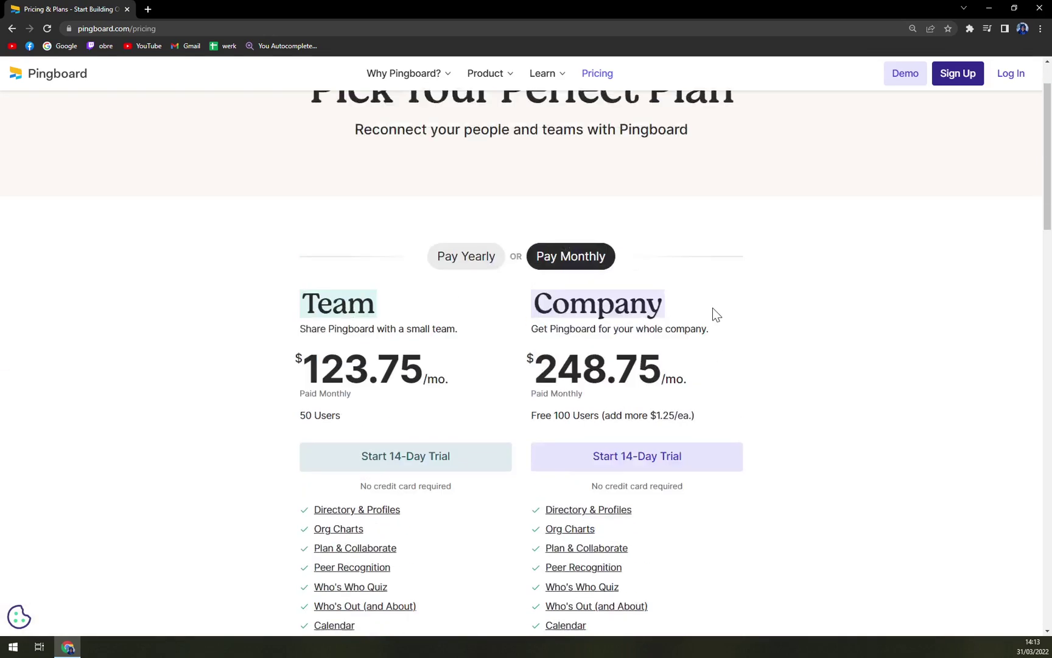
left_click(476, 273)
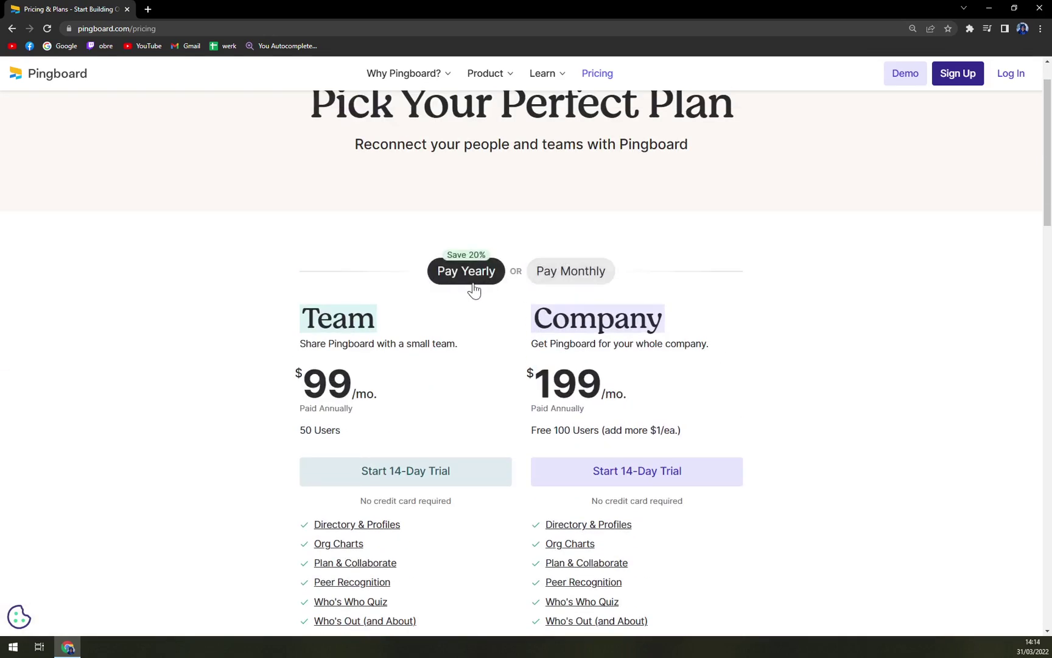
left_click(582, 279)
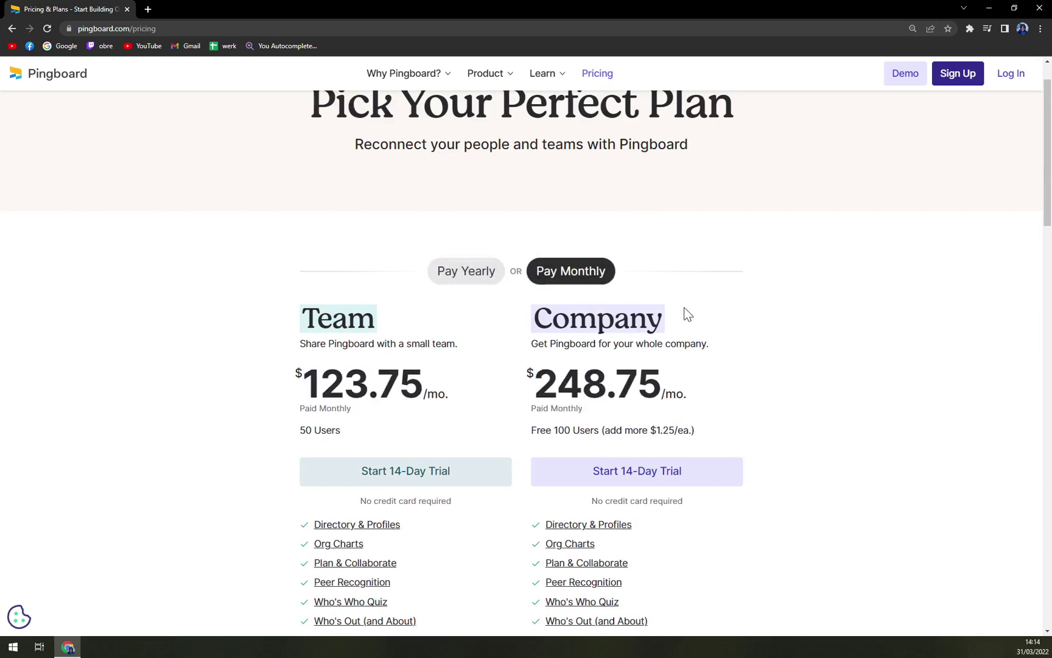
scroll(779, 326, "down", 1)
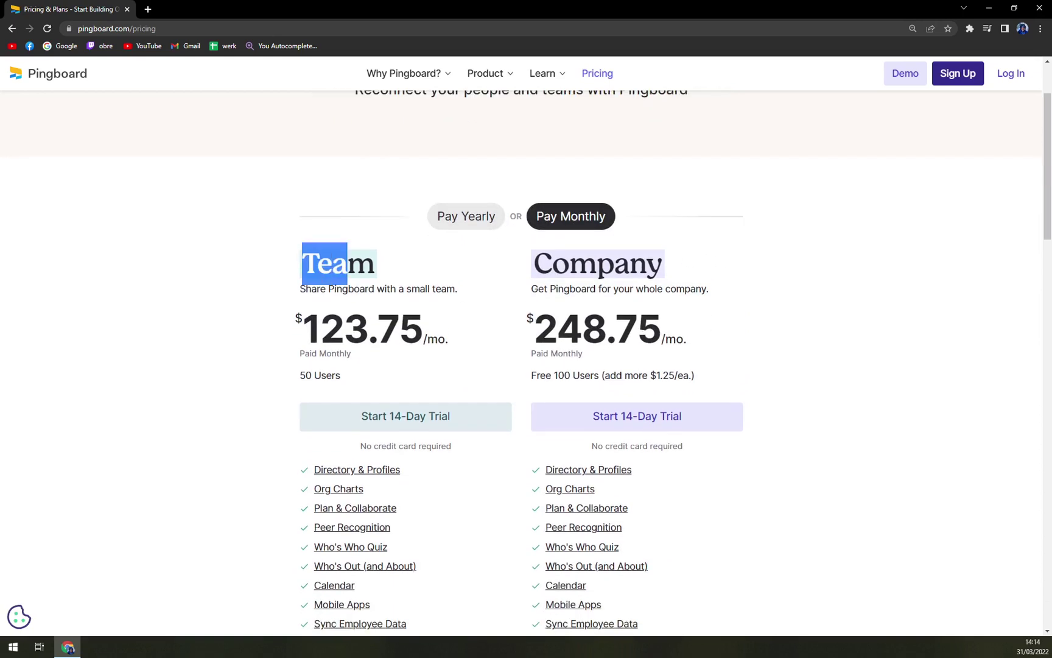
left_click(459, 217)
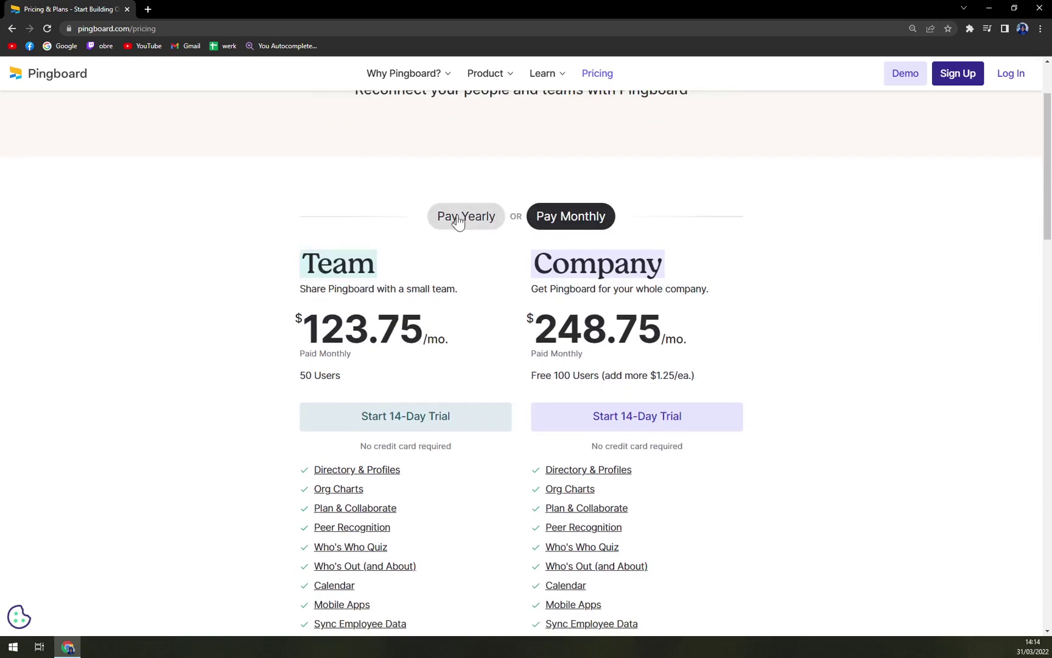
left_click_drag(396, 326, 282, 322)
left_click(283, 317)
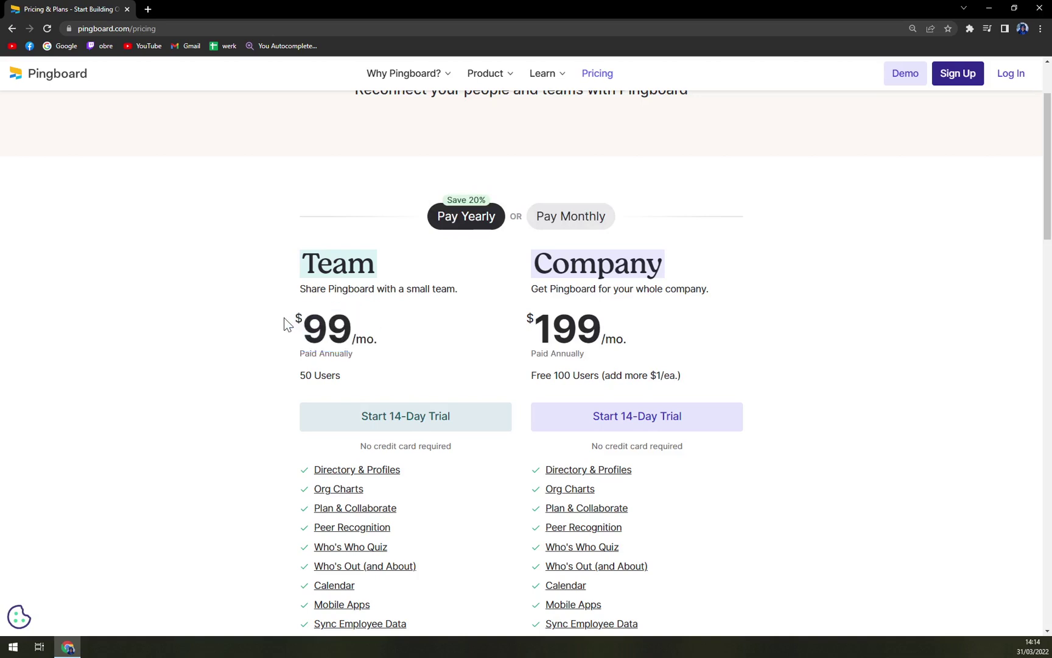
left_click_drag(343, 374, 266, 377)
scroll(271, 370, "down", 1)
scroll(268, 359, "down", 1)
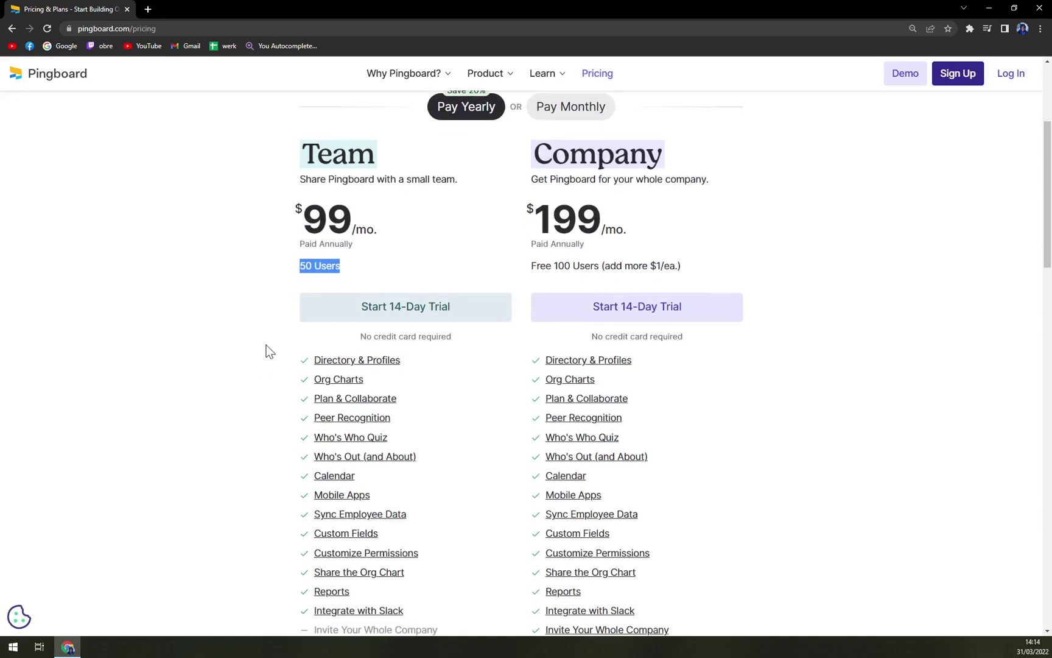
scroll(399, 298, "down", 1)
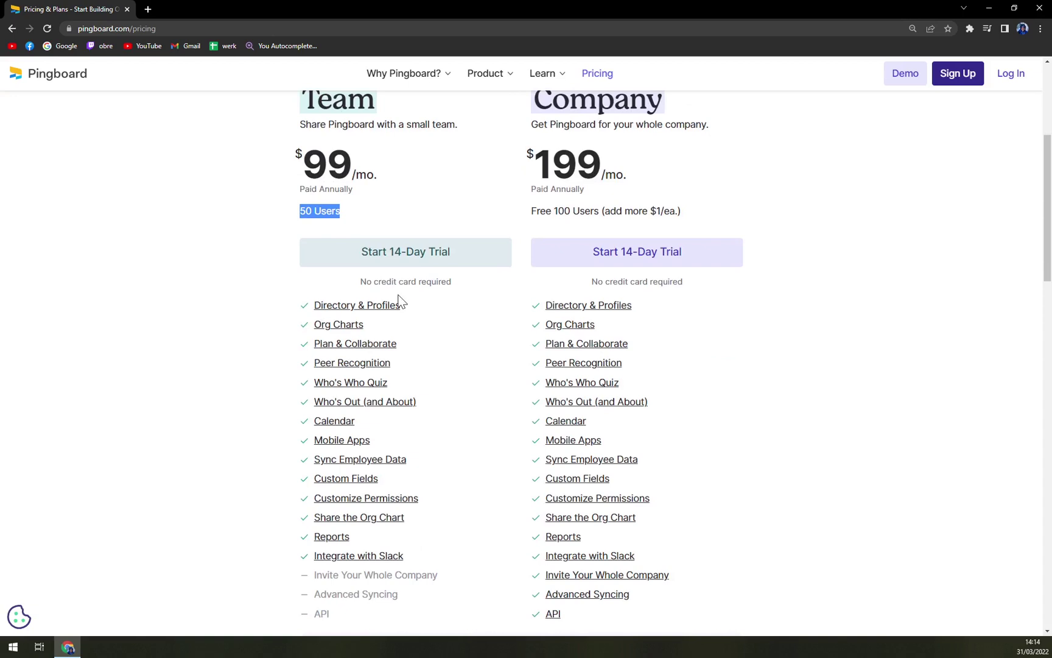
scroll(226, 253, "down", 2)
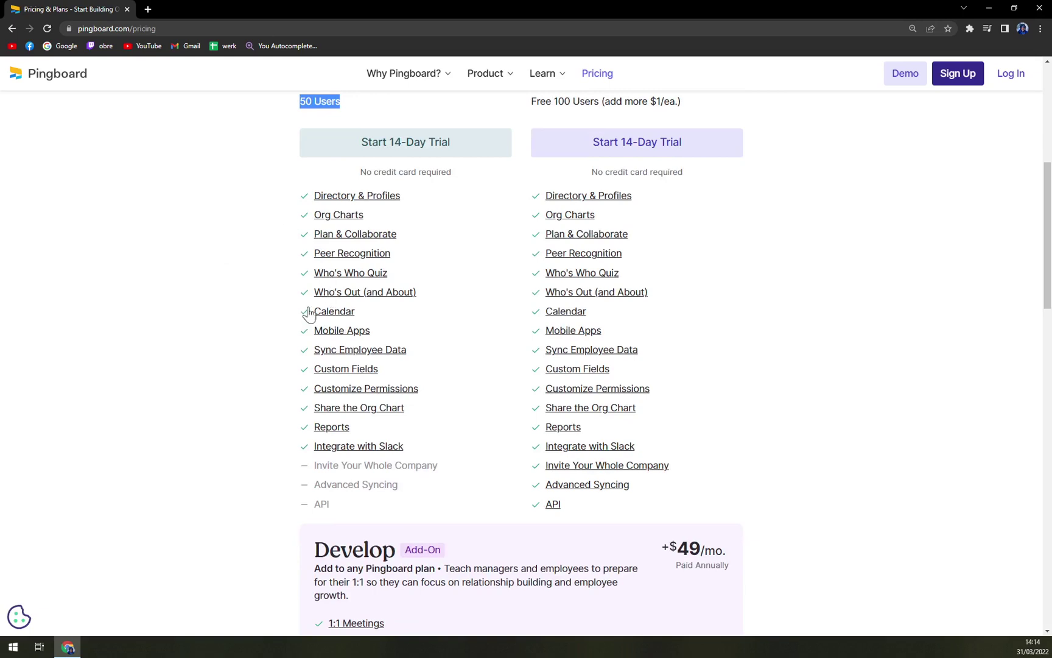
scroll(369, 441, "down", 1)
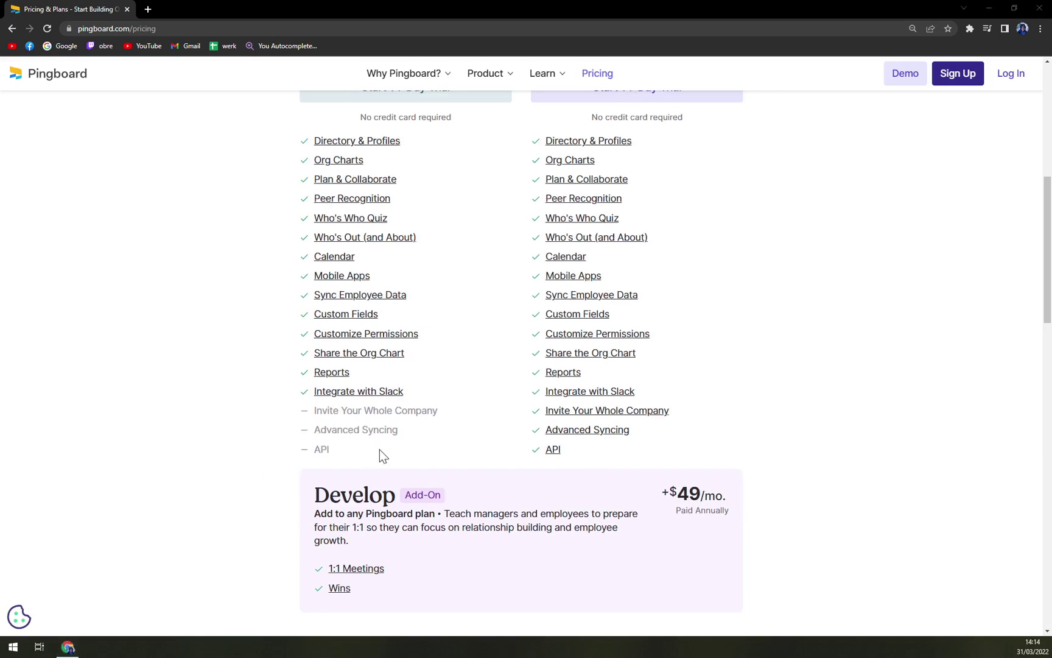
left_click_drag(380, 451, 290, 414)
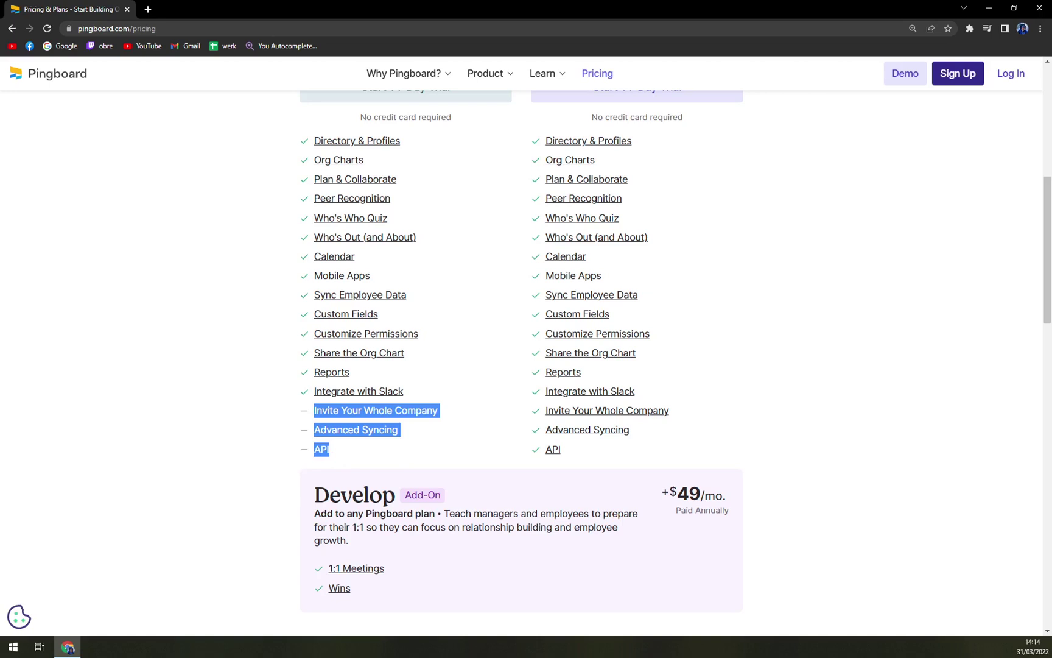
scroll(375, 425, "up", 3)
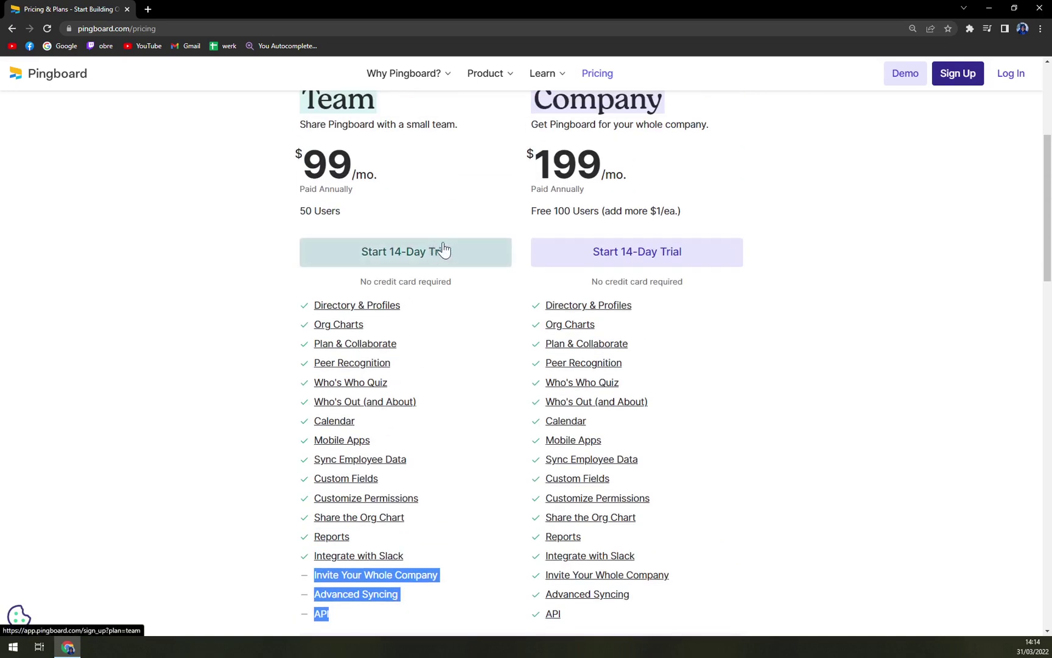
scroll(213, 236, "down", 1)
left_click(172, 235)
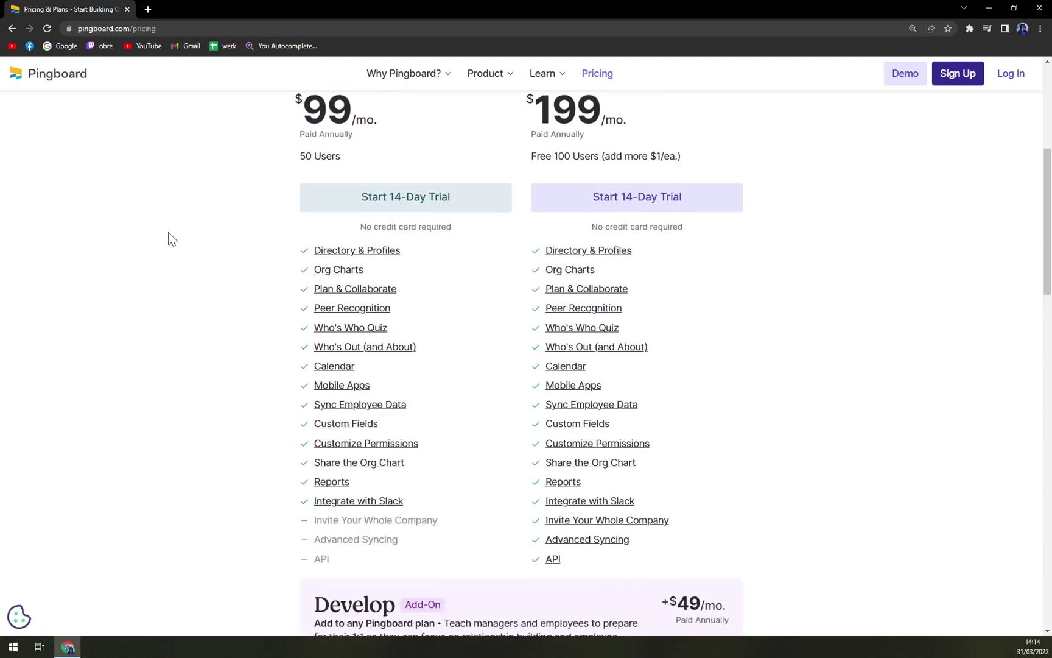
double_click(319, 559)
left_click(229, 530)
scroll(238, 529, "up", 1)
scroll(232, 532, "down", 1)
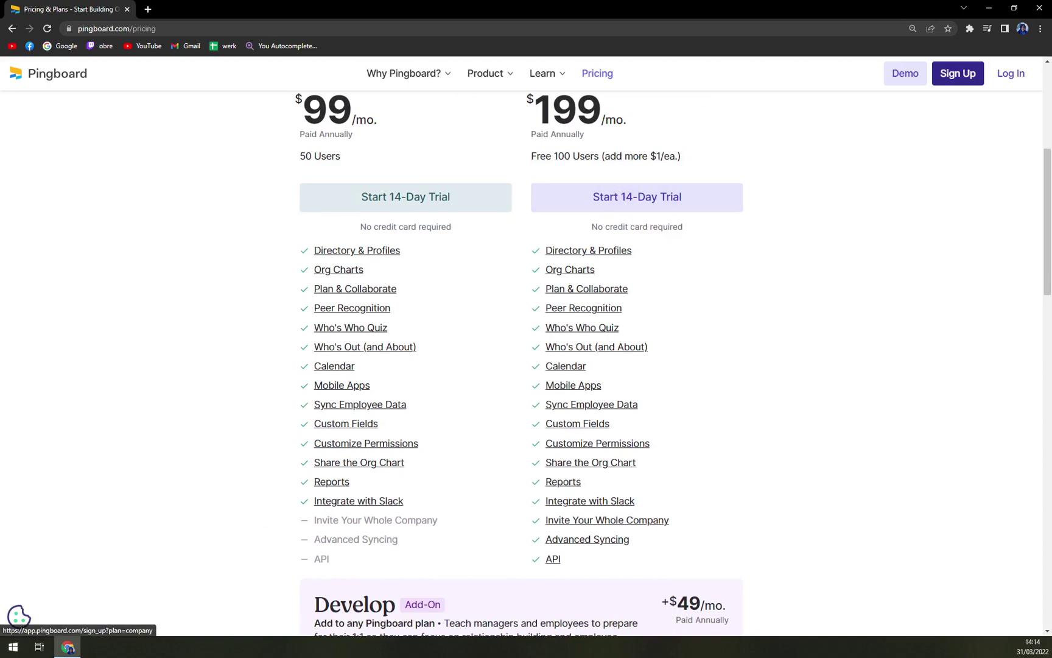
Highlight the Company plan's Free 100 Users line, its exclusive features and the Develop add-on description.
scroll(667, 216, "up", 1)
scroll(723, 204, "up", 1)
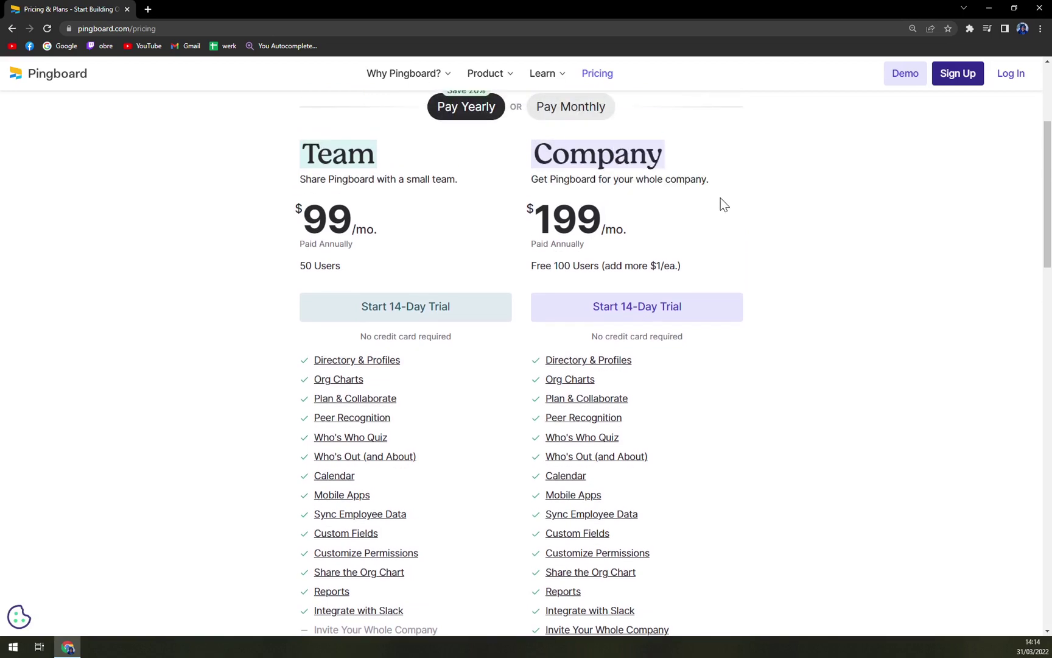
left_click_drag(702, 265, 528, 270)
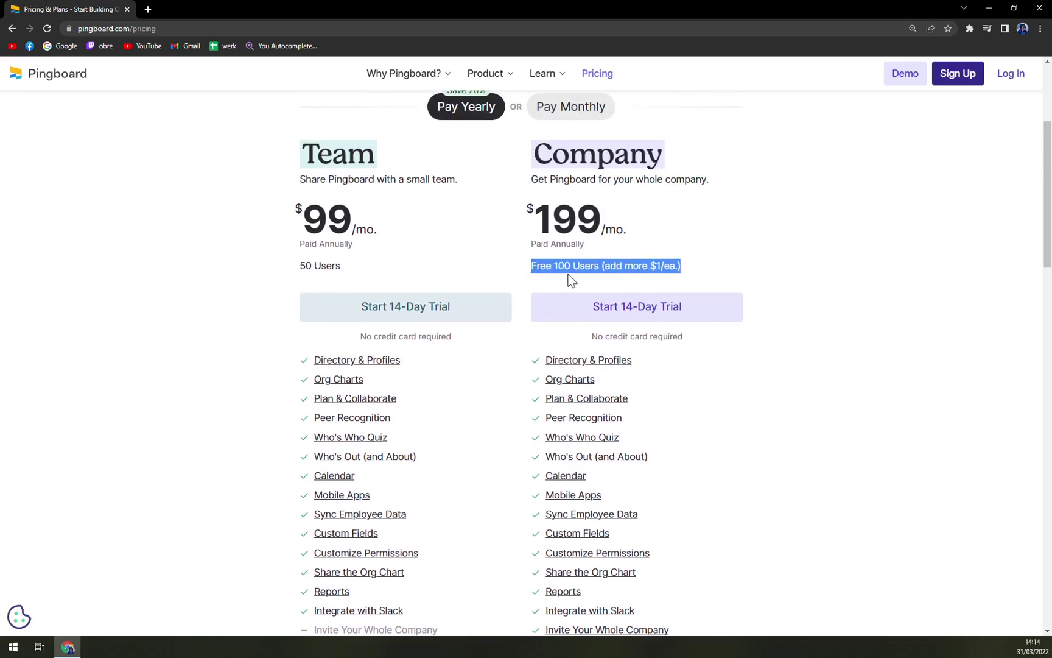
scroll(773, 338, "down", 3)
scroll(700, 244, "up", 1)
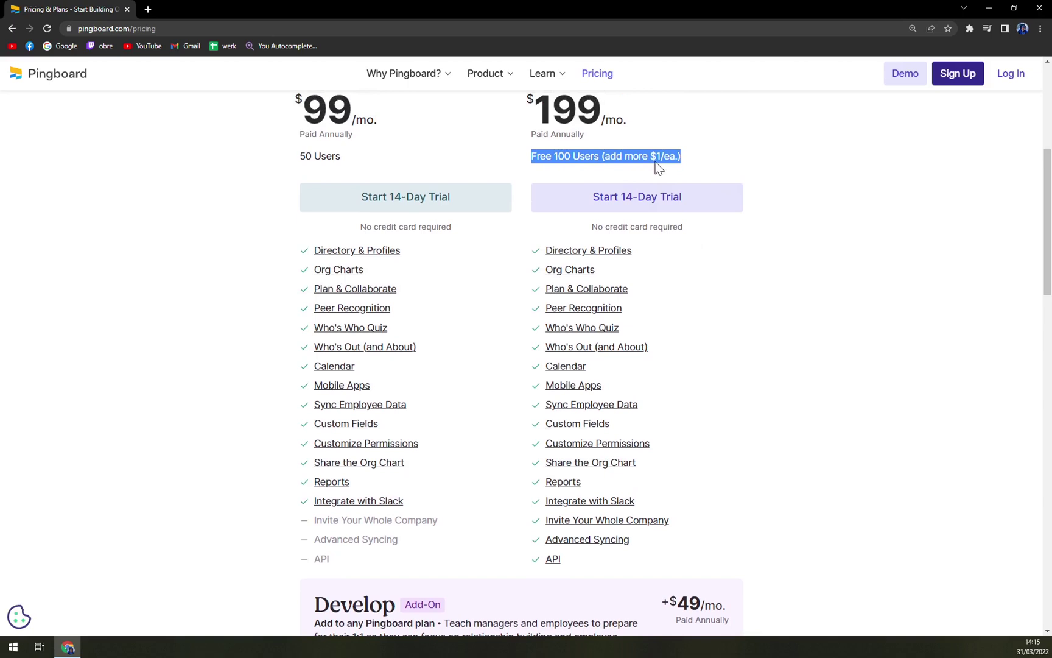
left_click_drag(650, 156, 664, 157)
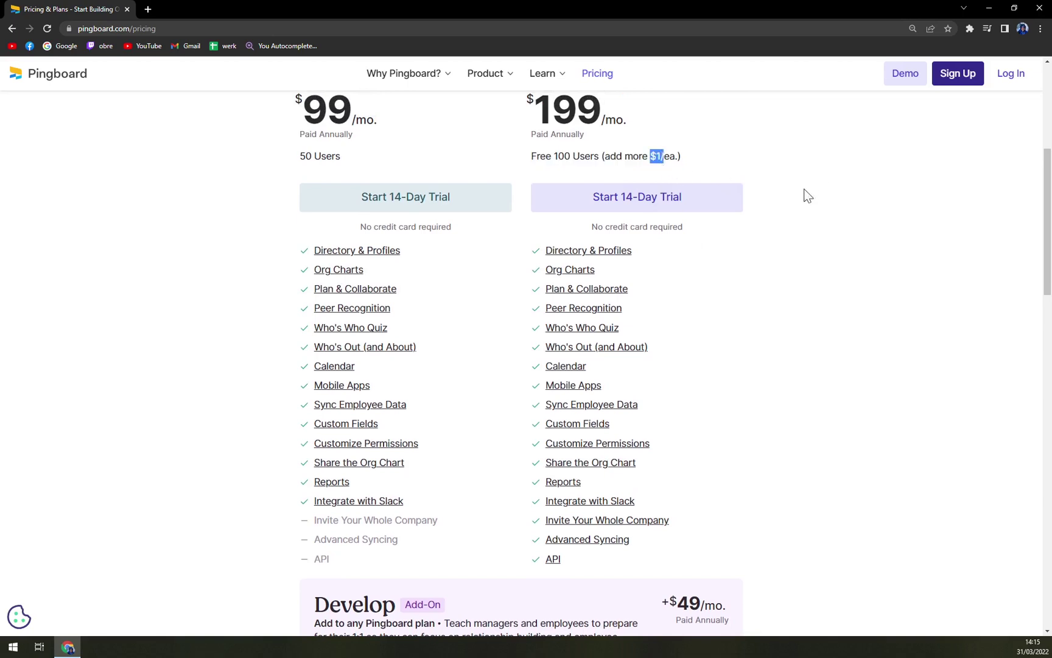
scroll(809, 220, "down", 1)
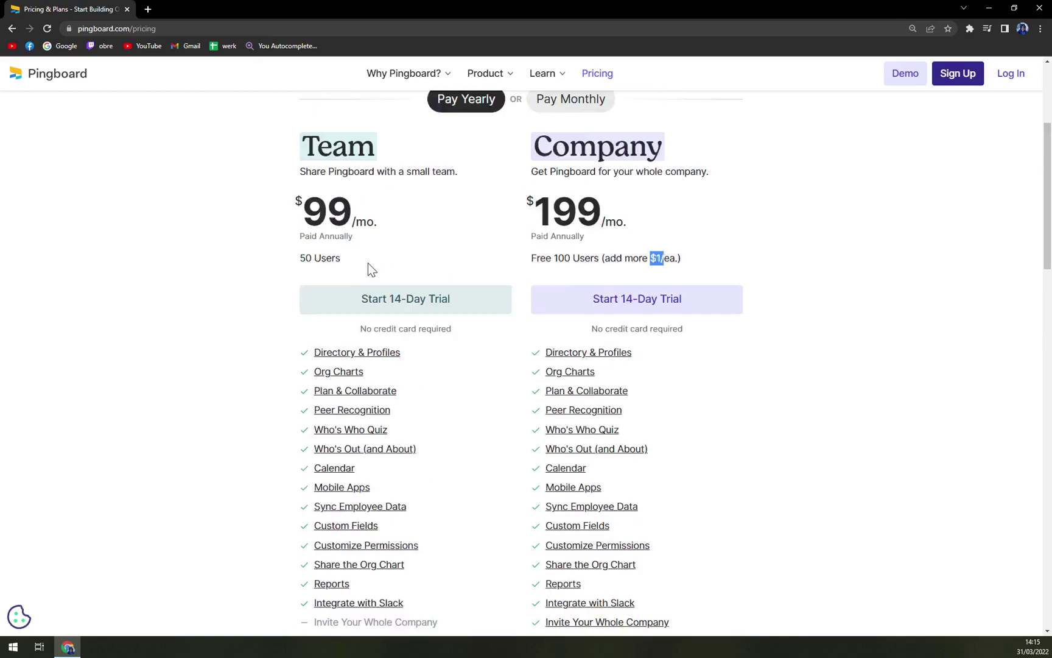
scroll(368, 268, "up", 2)
scroll(373, 312, "down", 7)
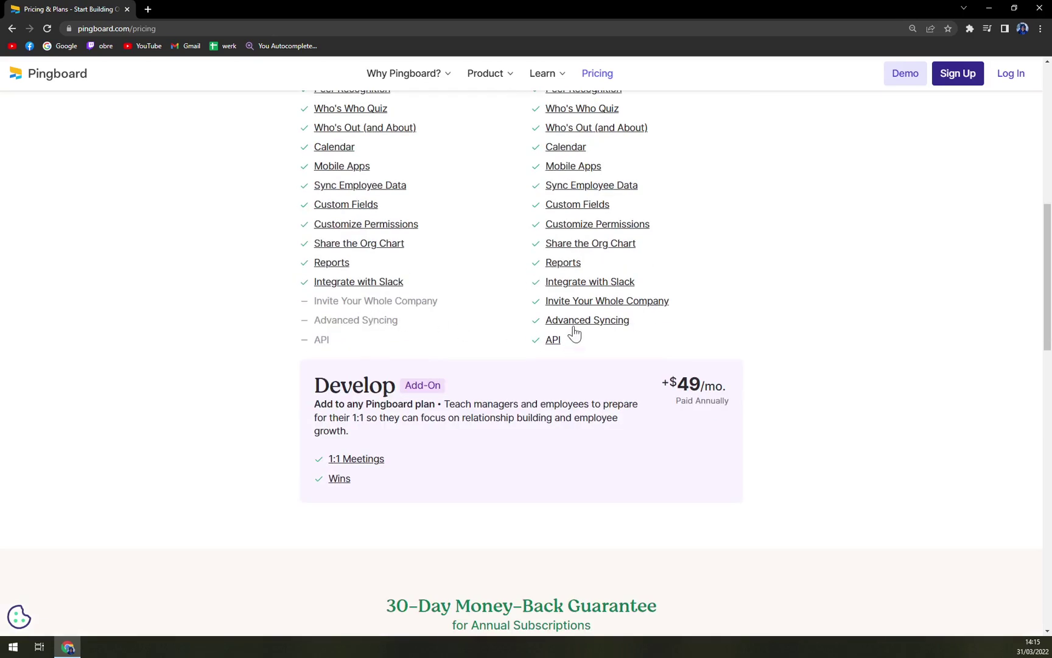
left_click_drag(603, 352, 535, 304)
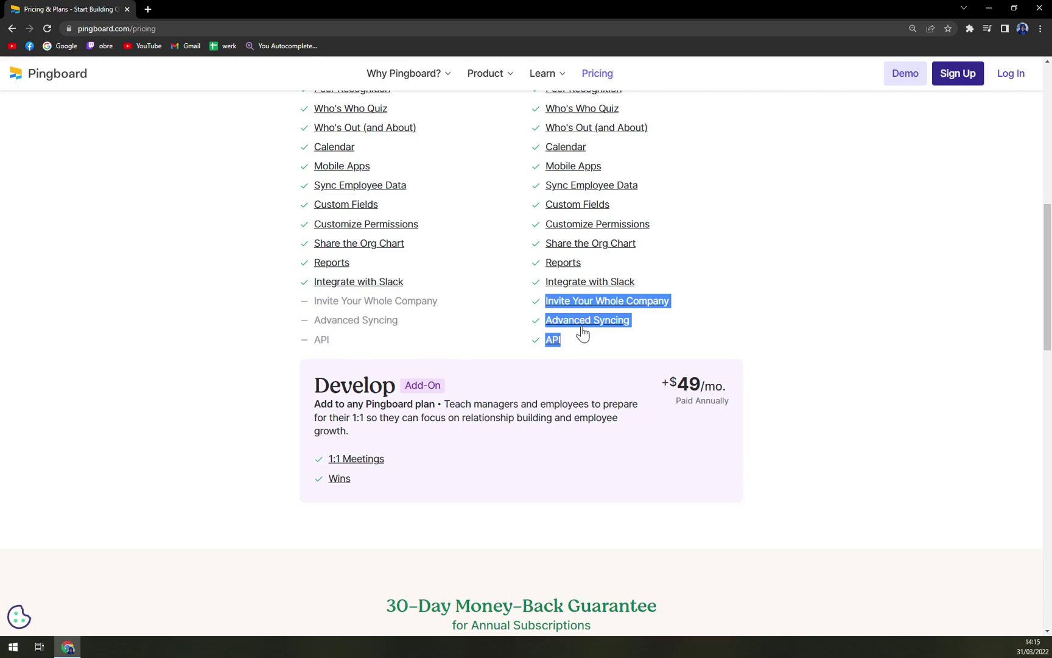
left_click(481, 481)
left_click_drag(313, 375, 487, 405)
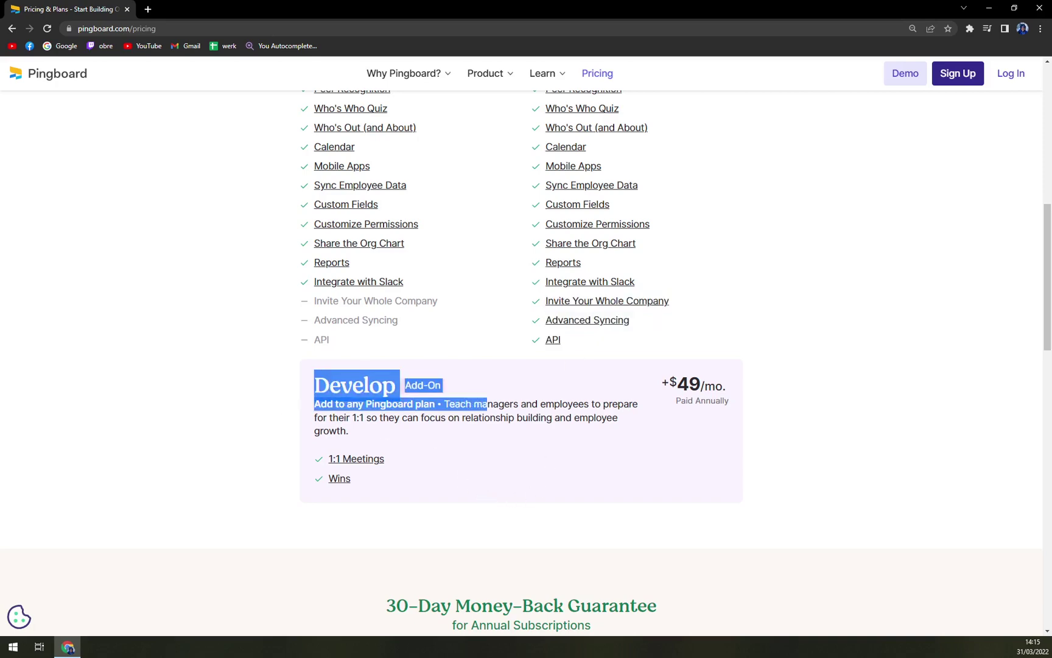
left_click(514, 405)
Expand the free trial FAQ answer and return to the Team and Company plan cards.
scroll(468, 432, "down", 6)
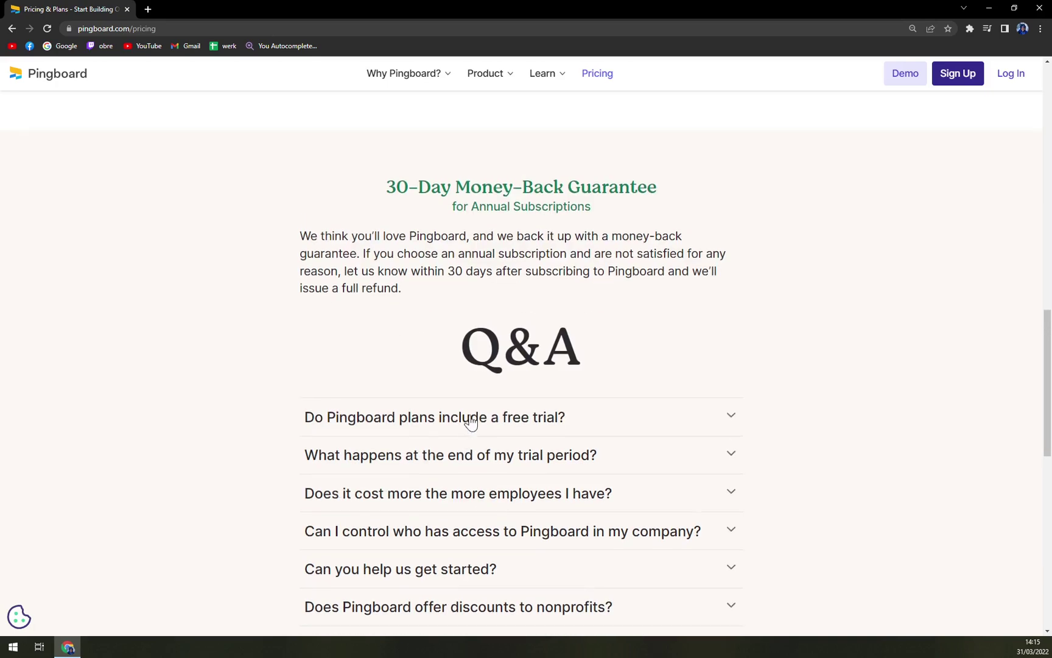
scroll(472, 422, "down", 7)
scroll(476, 424, "up", 5)
scroll(476, 424, "down", 2)
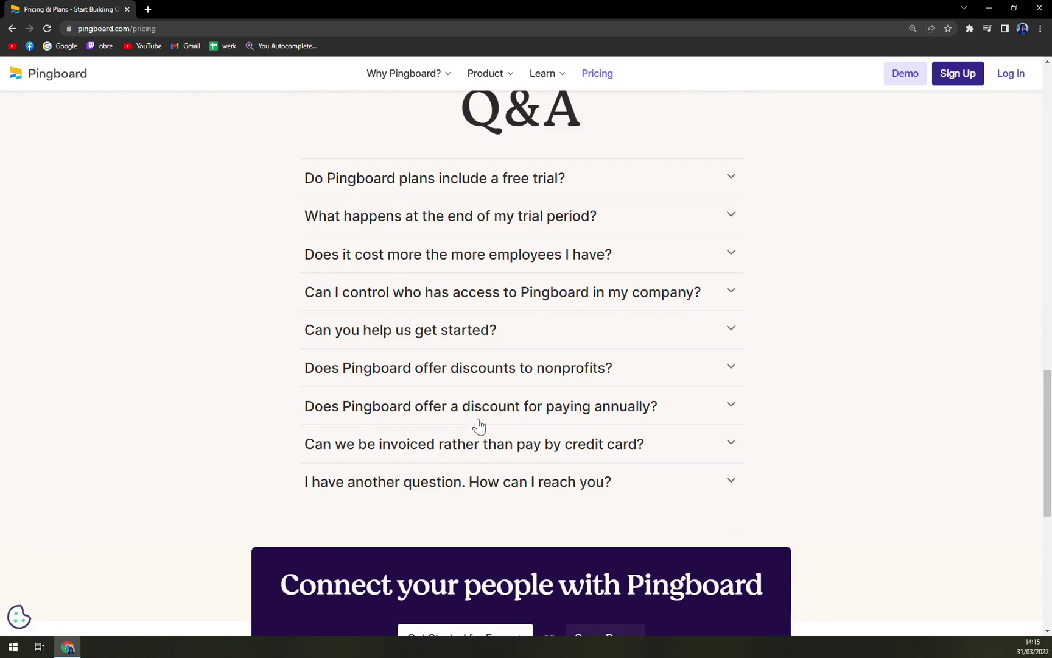
scroll(481, 424, "up", 1)
left_click(448, 232)
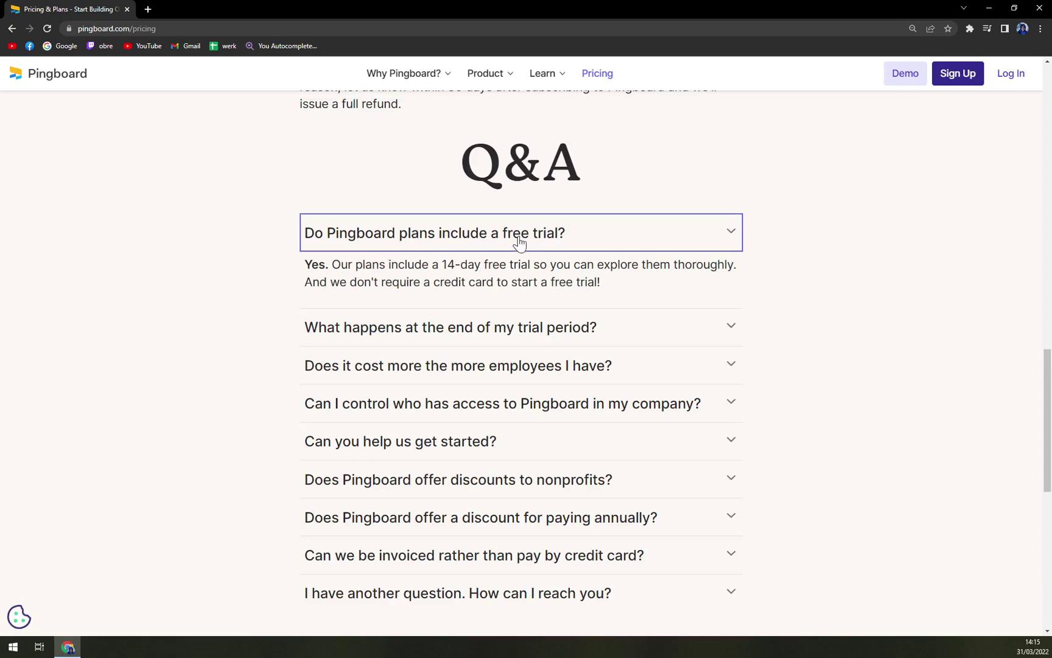
scroll(423, 293, "up", 15)
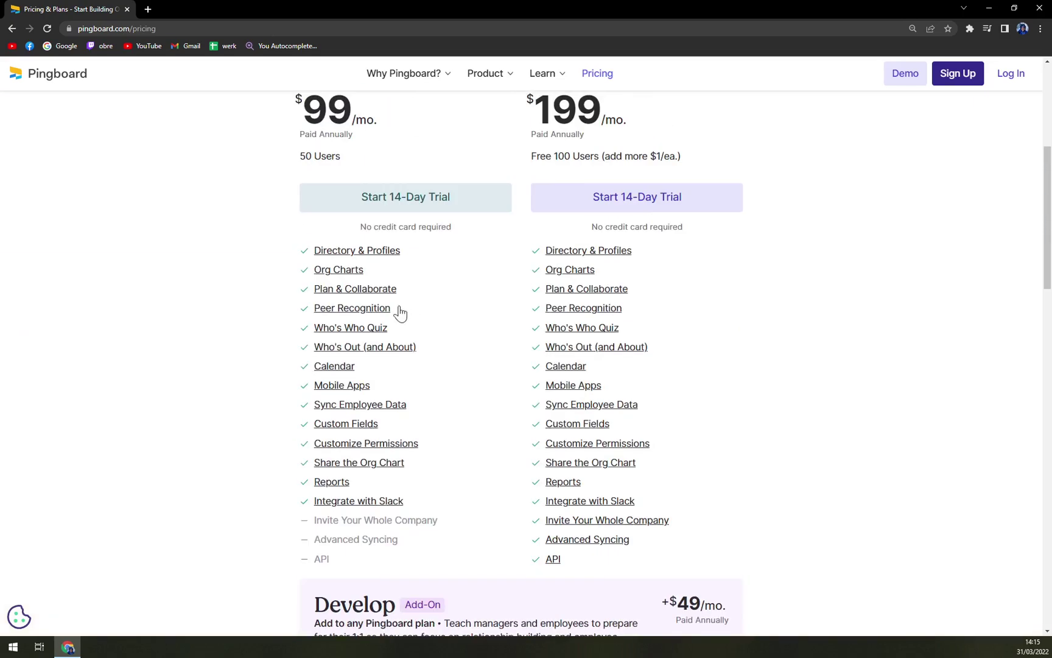
scroll(112, 271, "down", 4)
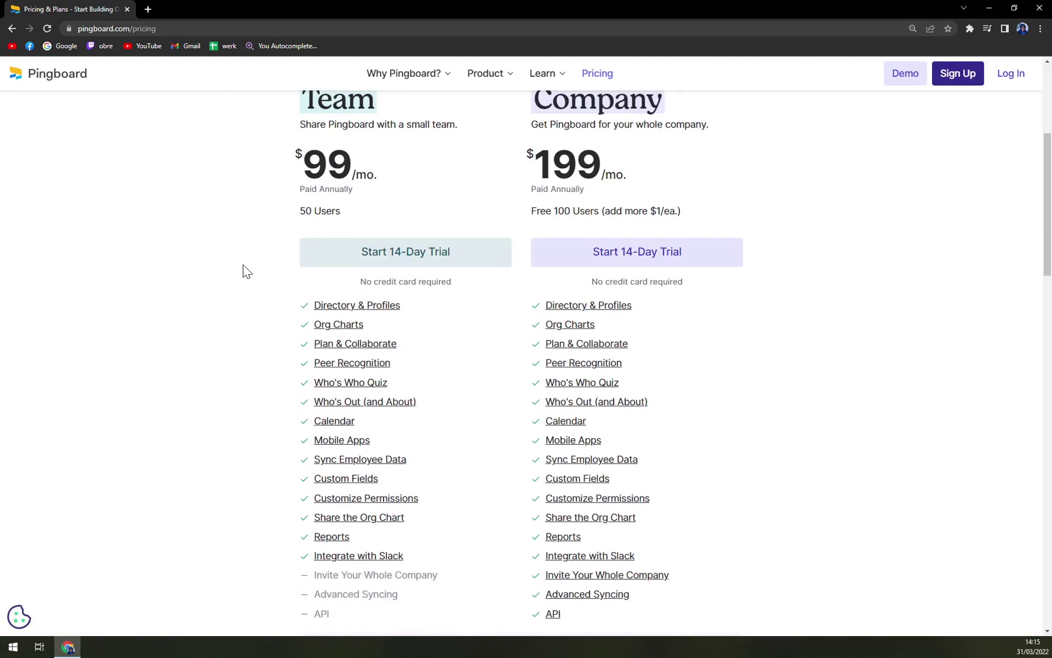
Start the Team plan's 14-day trial by signing up with Google and allowing Pingboard access.
left_click(376, 262)
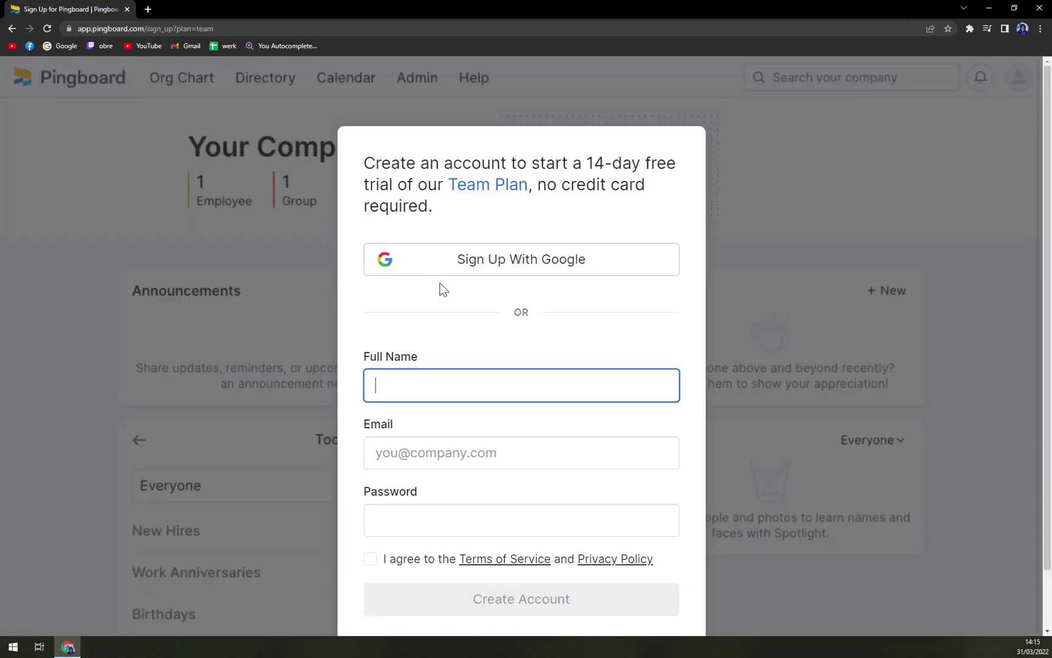
left_click(475, 271)
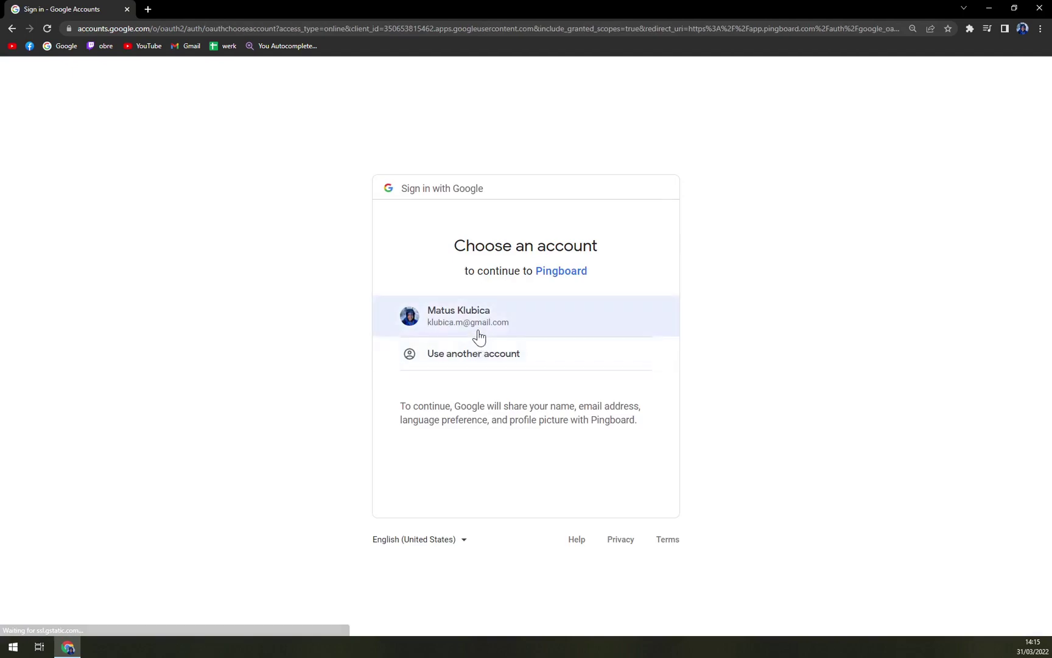
left_click(476, 332)
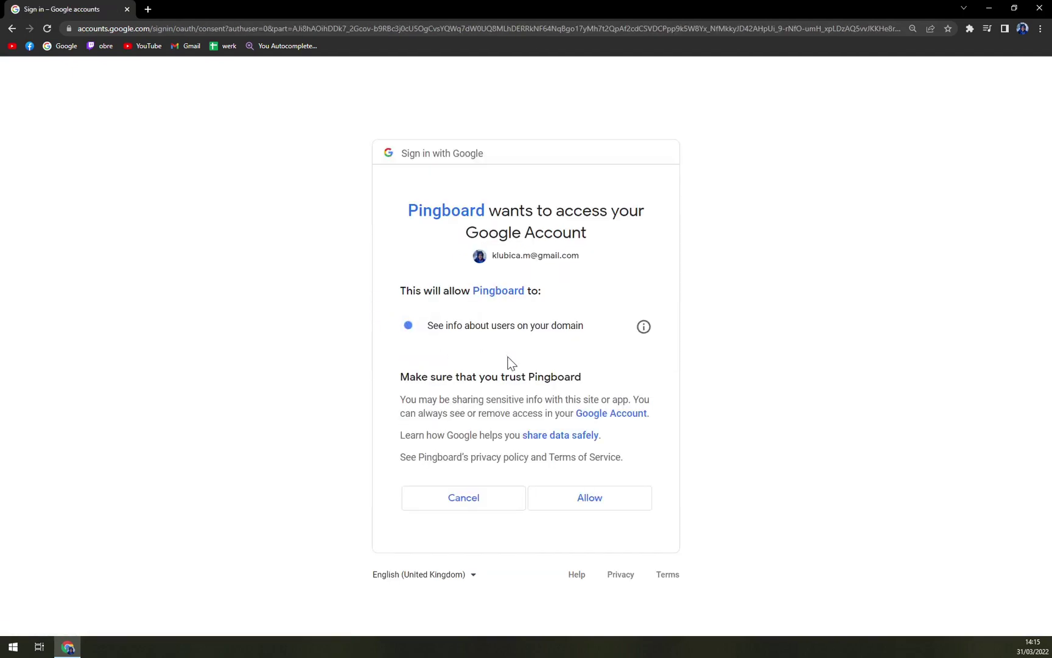
left_click(582, 500)
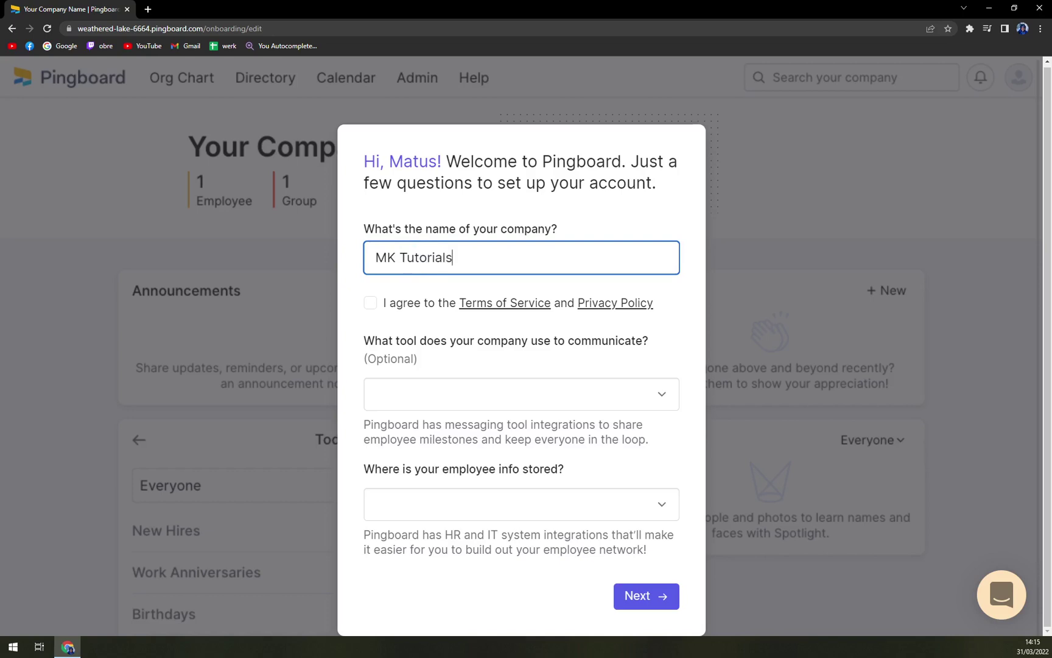
Accept the terms of service and answer Not Sure for the communication tool.
key("Tab")
left_click(406, 312)
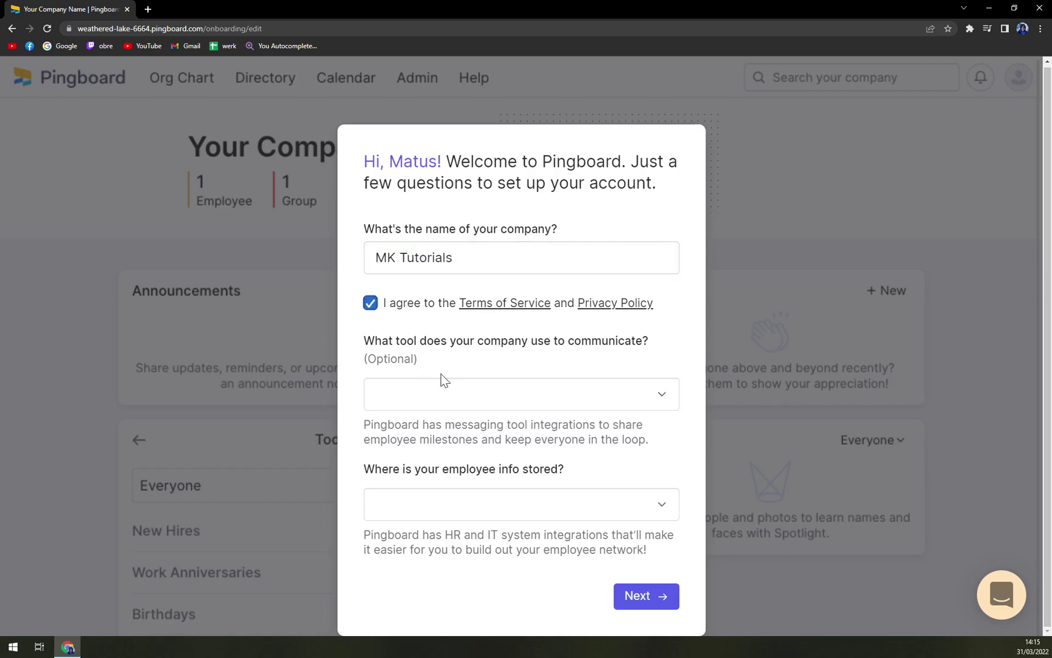
left_click(498, 402)
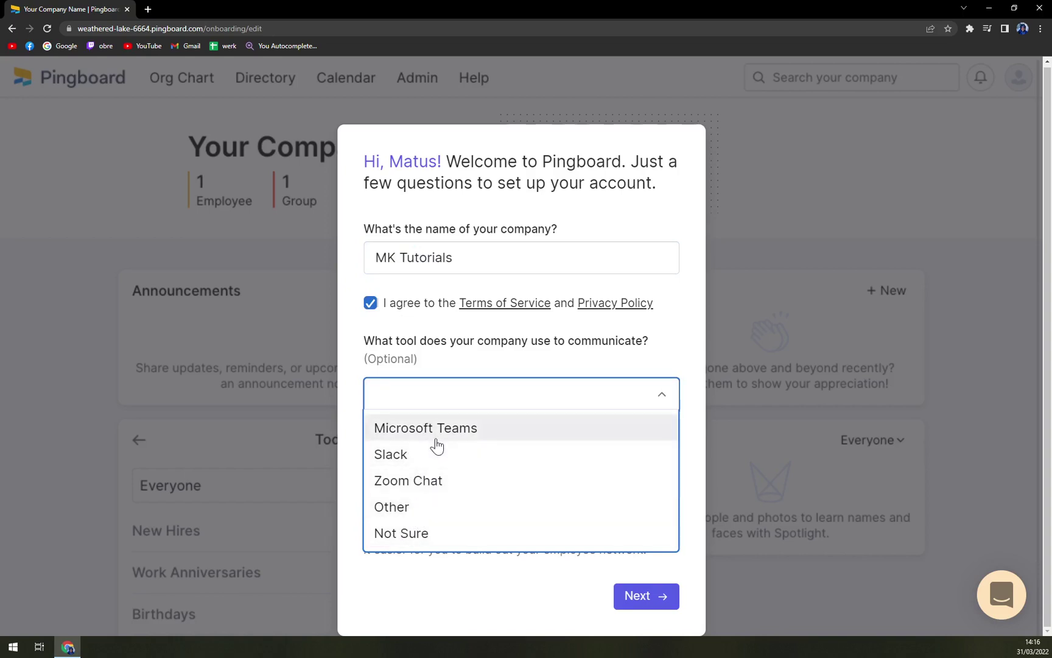
left_click(436, 531)
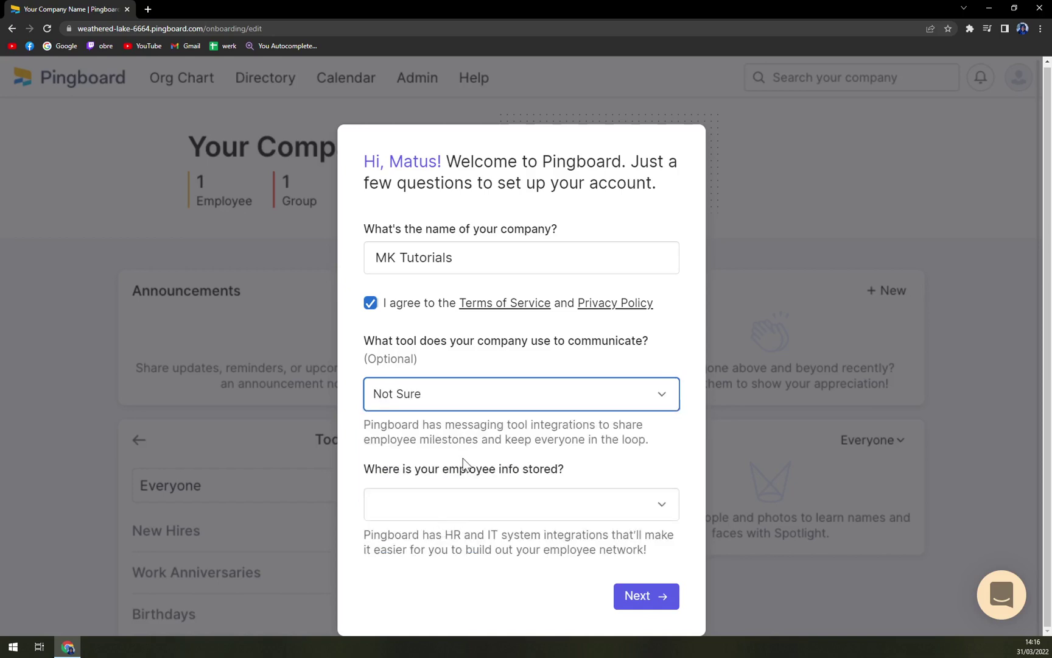
Answer Other for where employee info is stored and submit the setup form.
left_click(454, 512)
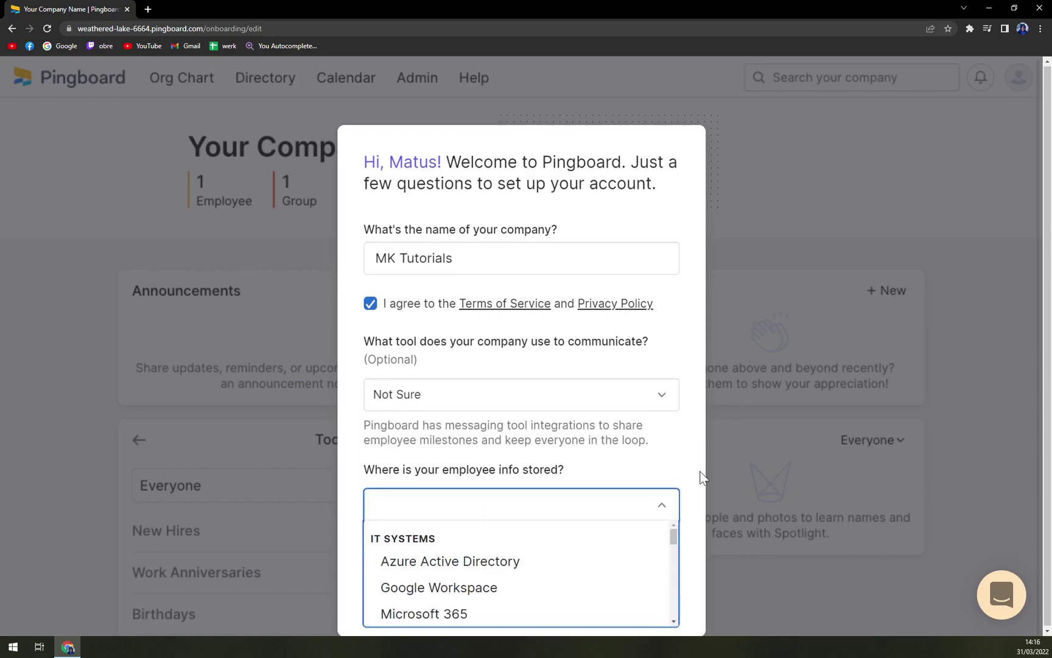
scroll(514, 557, "down", 10)
scroll(513, 556, "down", 3)
scroll(514, 557, "up", 1)
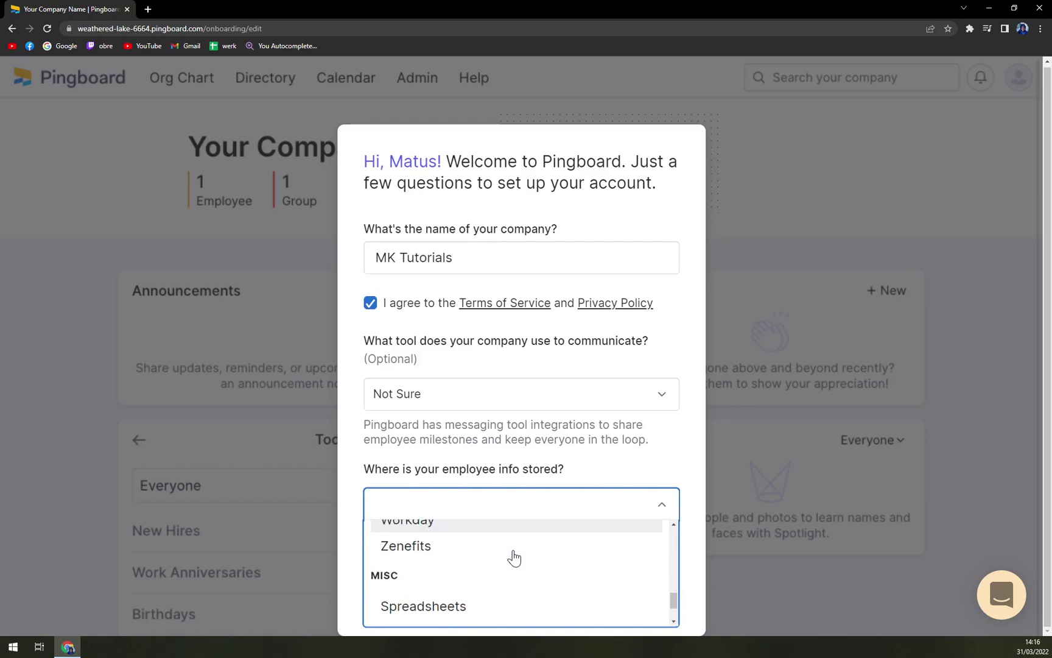
scroll(514, 557, "down", 1)
scroll(436, 589, "up", 8)
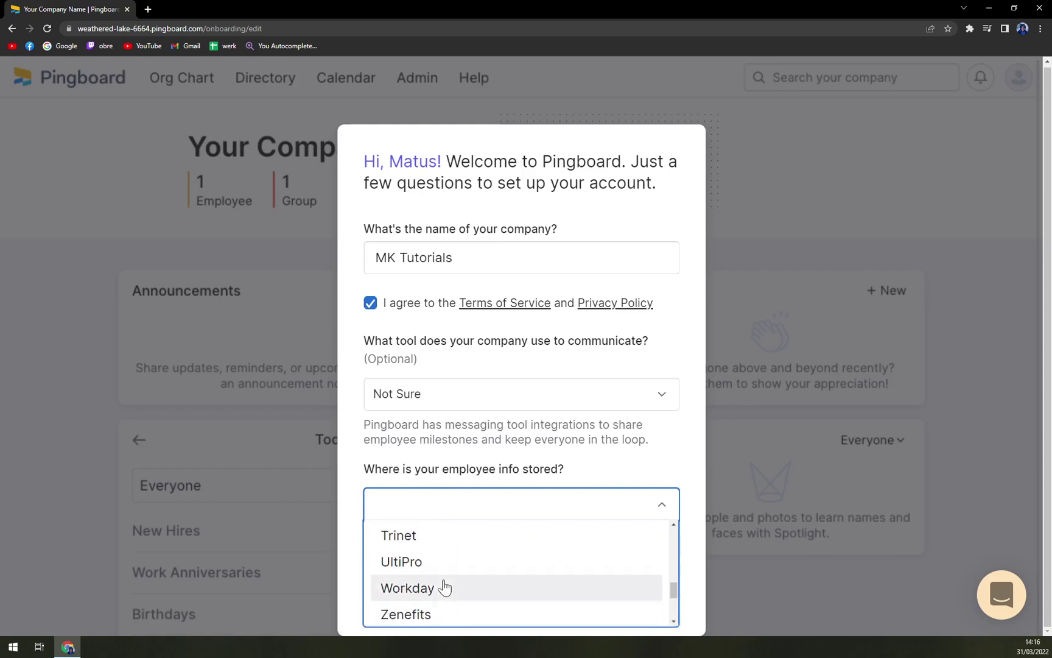
scroll(443, 586, "down", 8)
left_click(435, 603)
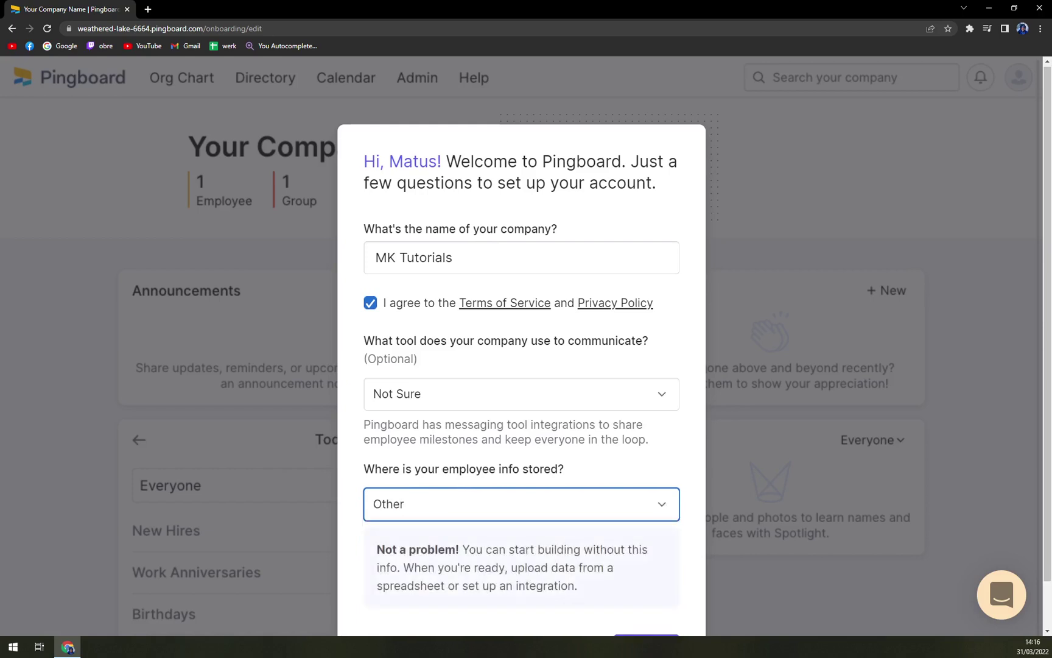
scroll(526, 543, "down", 2)
left_click(646, 600)
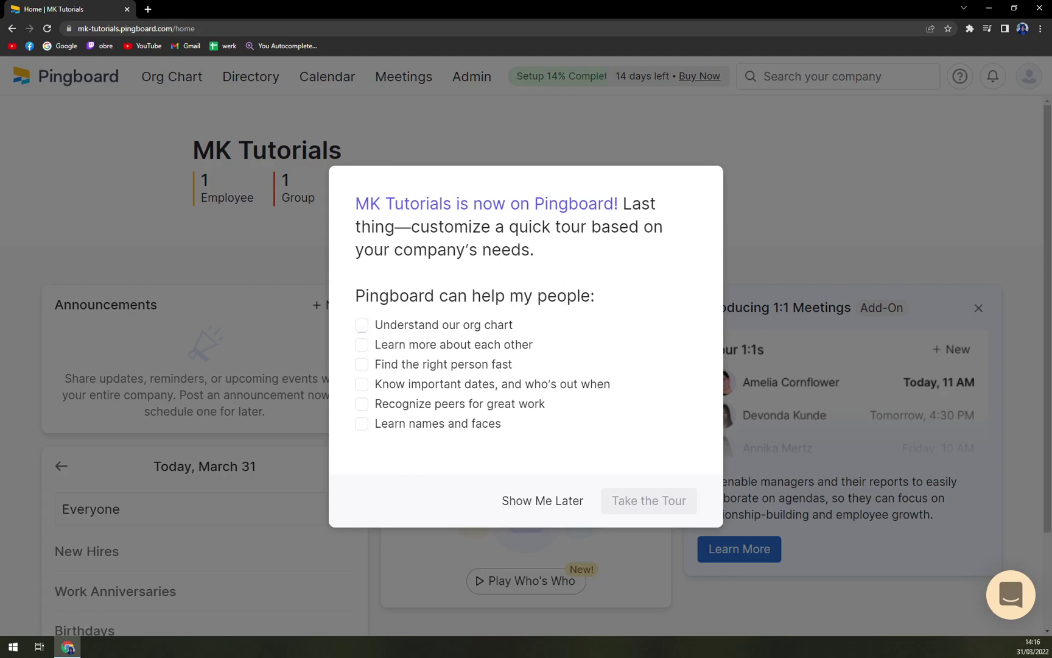
Leave only 'Find the right person fast' ticked, unticking 'Understand our org chart' and 'Learn more about each other'.
left_click(491, 327)
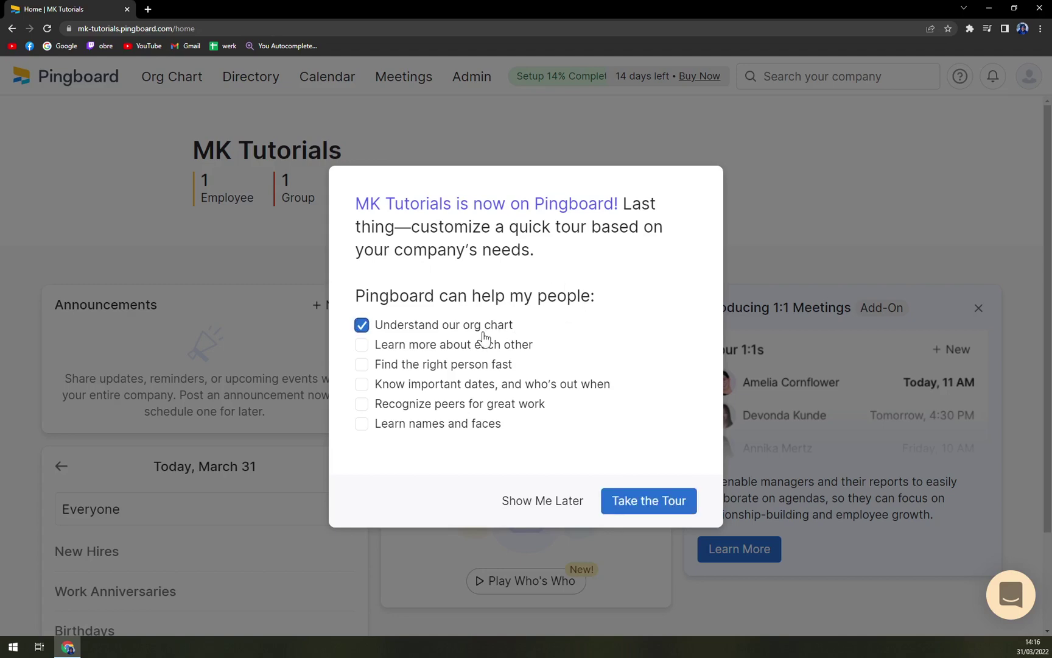
left_click(483, 346)
left_click(474, 368)
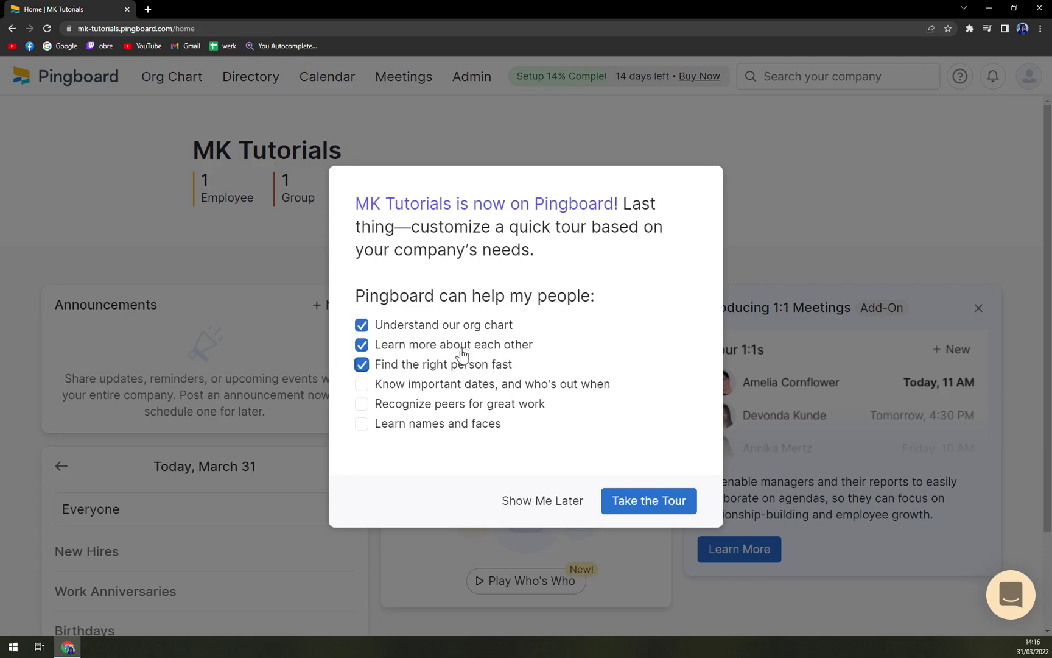
left_click(449, 329)
left_click(451, 345)
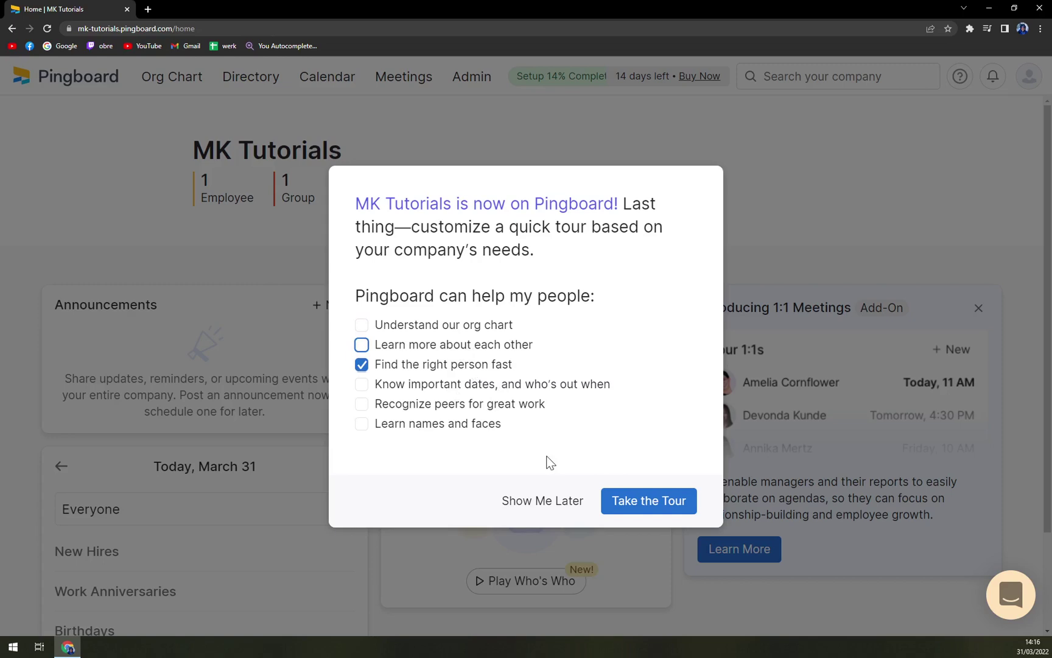
Take the tour, skim the Success Center checklist, and close it.
left_click(631, 505)
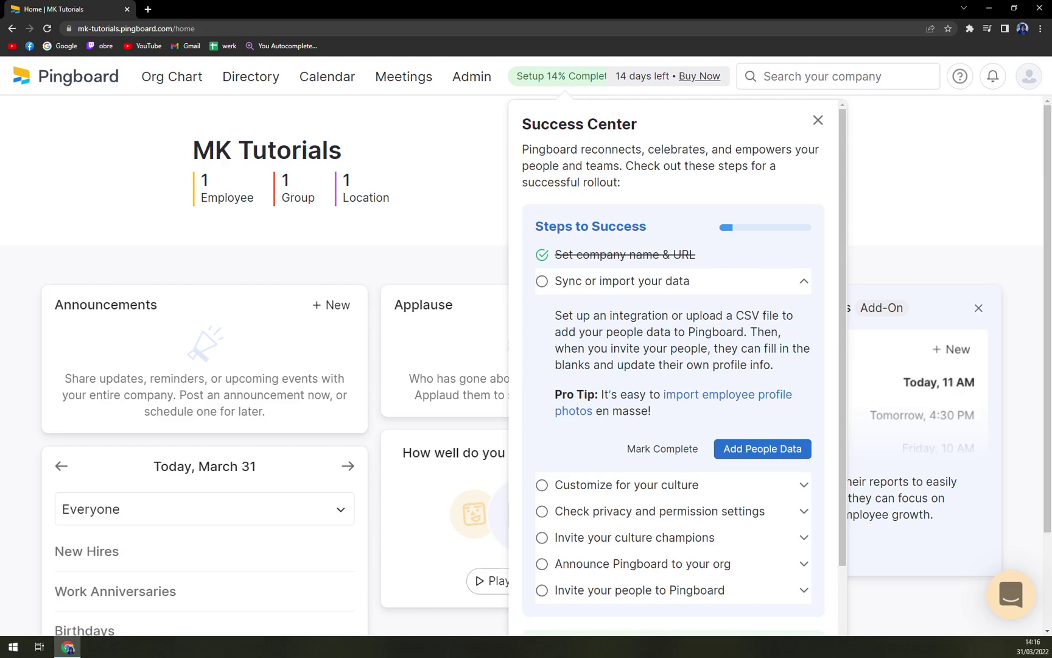
scroll(730, 263, "down", 2)
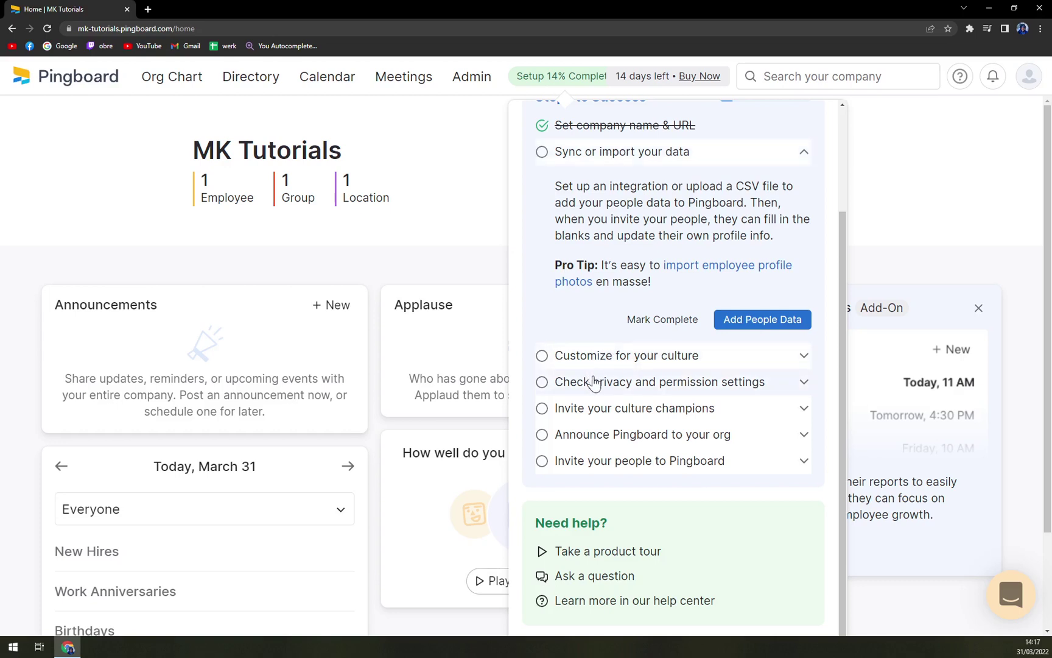
scroll(591, 382, "up", 3)
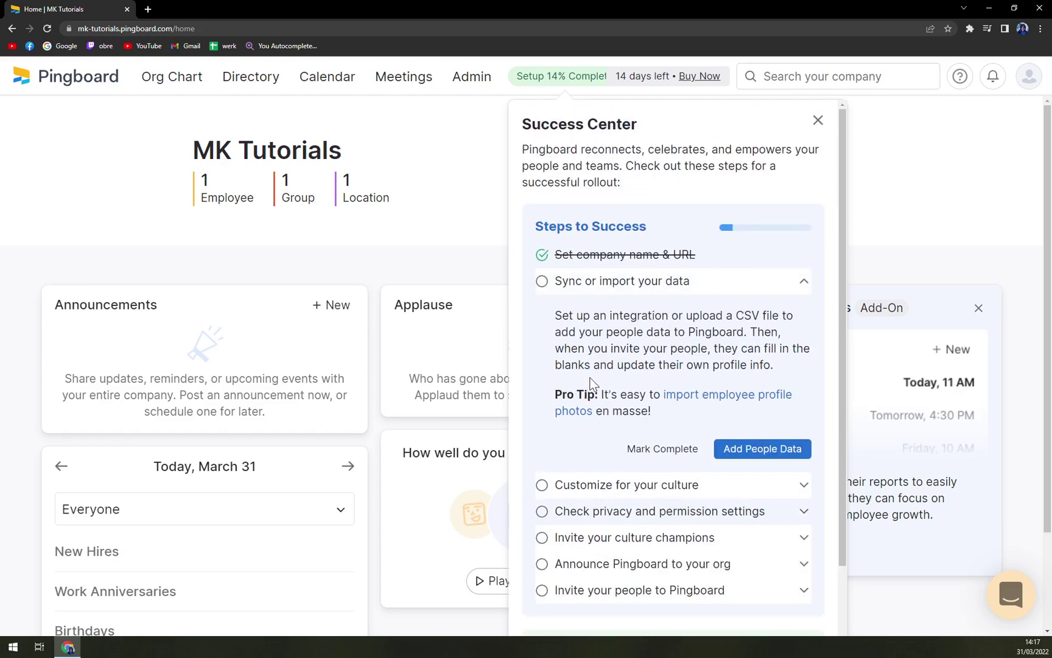
left_click(817, 118)
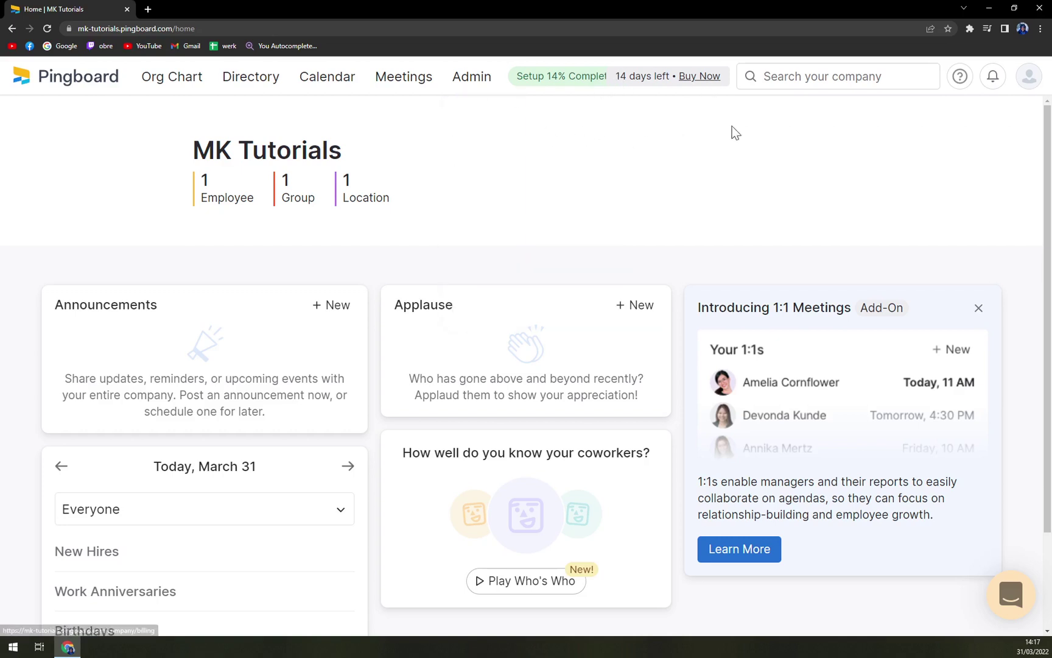
Visit the Org Chart, Calendar and Meetings pages, then open Admin's Manage Employees page.
left_click(186, 82)
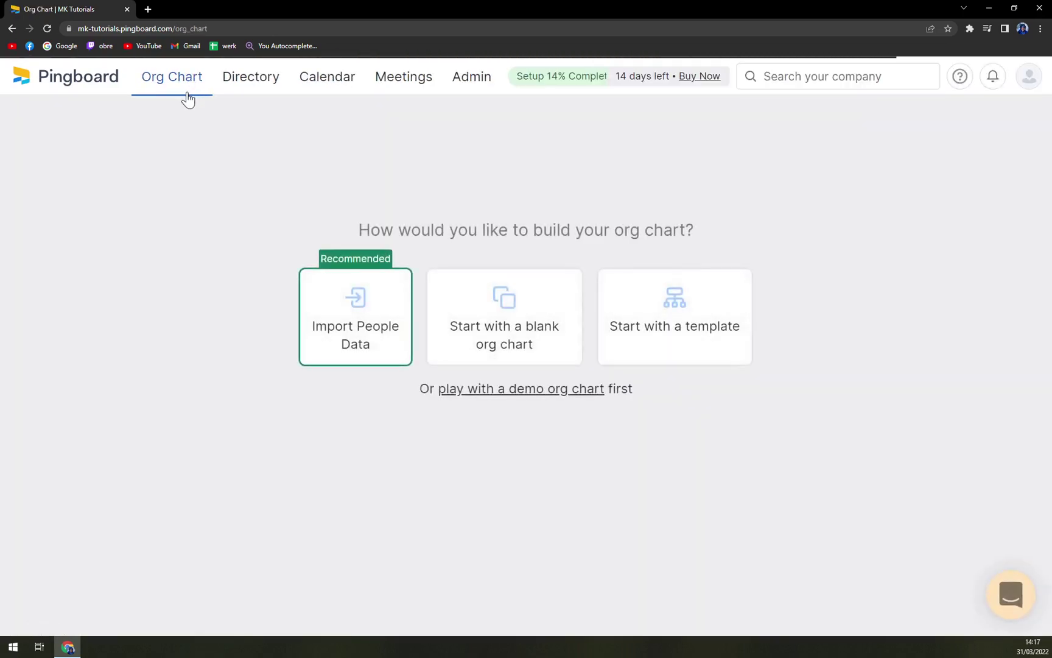
left_click(313, 87)
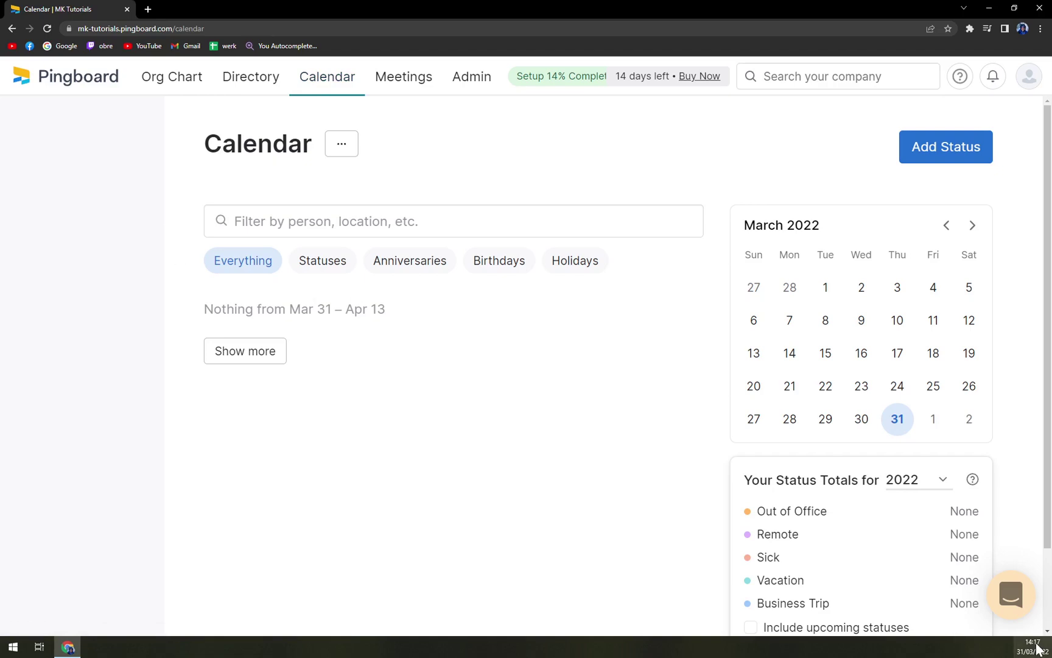
left_click(1033, 646)
left_click(555, 435)
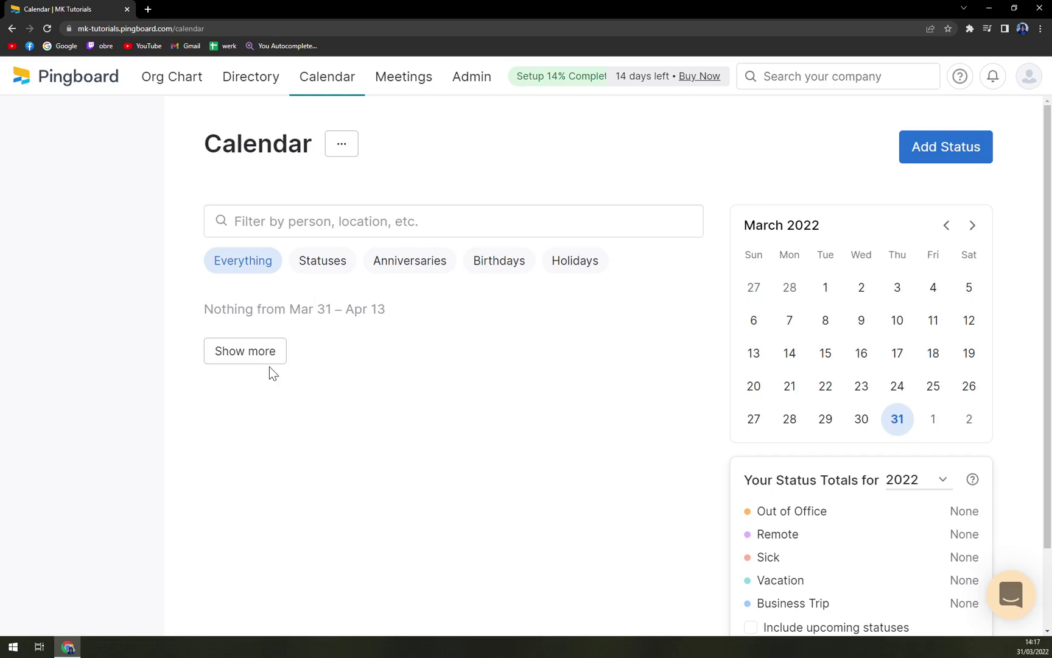
left_click(392, 91)
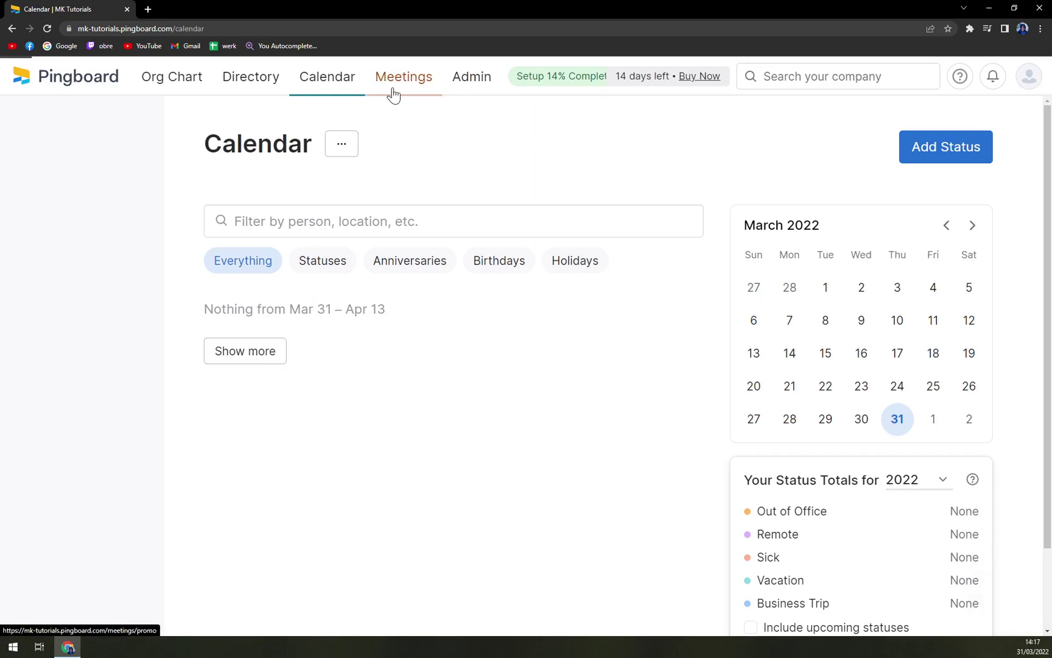
left_click(475, 84)
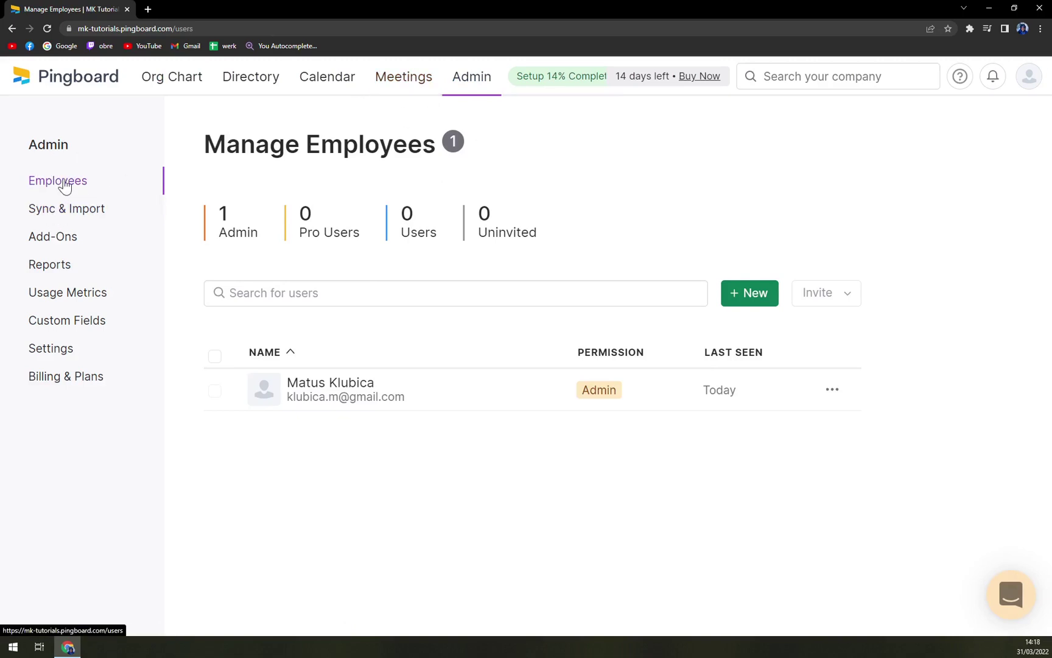
Browse the Admin Employees, Data Sync and Import, and Add-Ons pages.
left_click(88, 190)
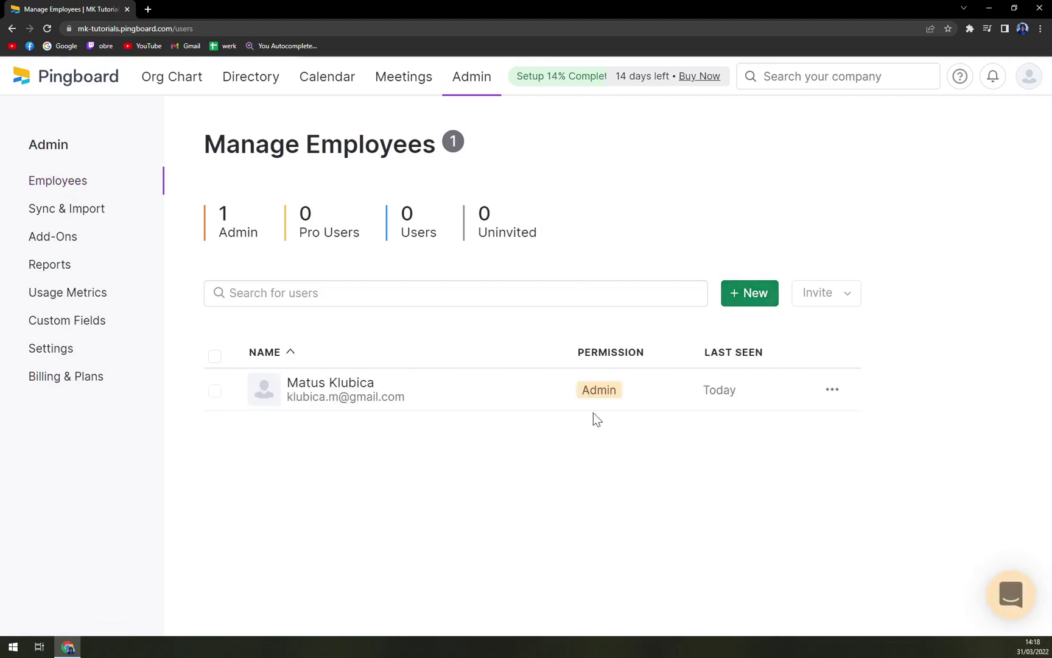
left_click(54, 222)
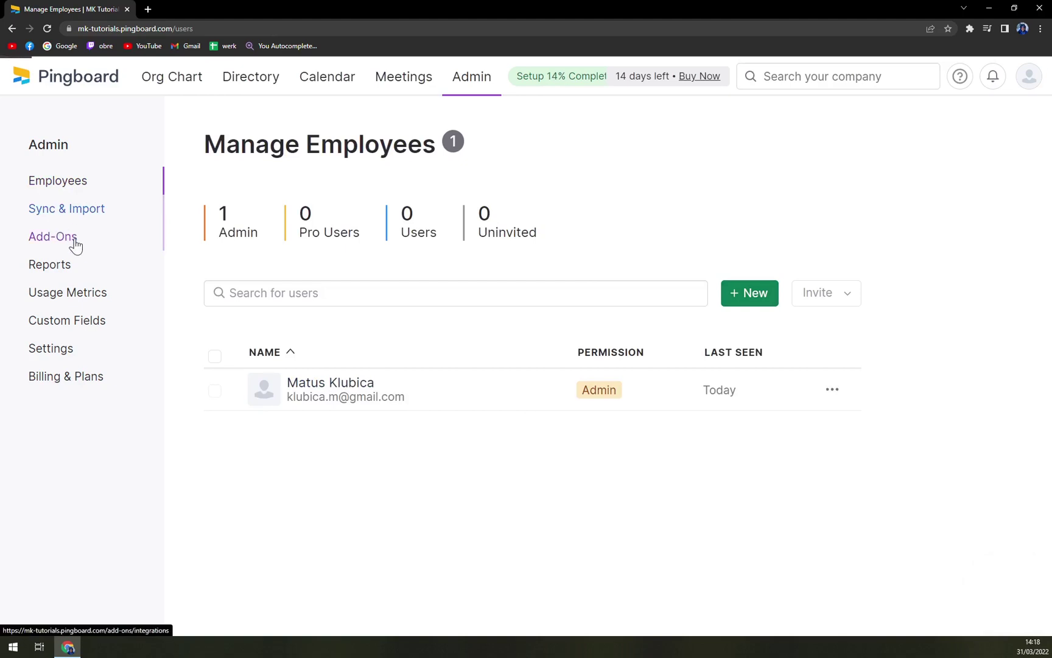
left_click(53, 237)
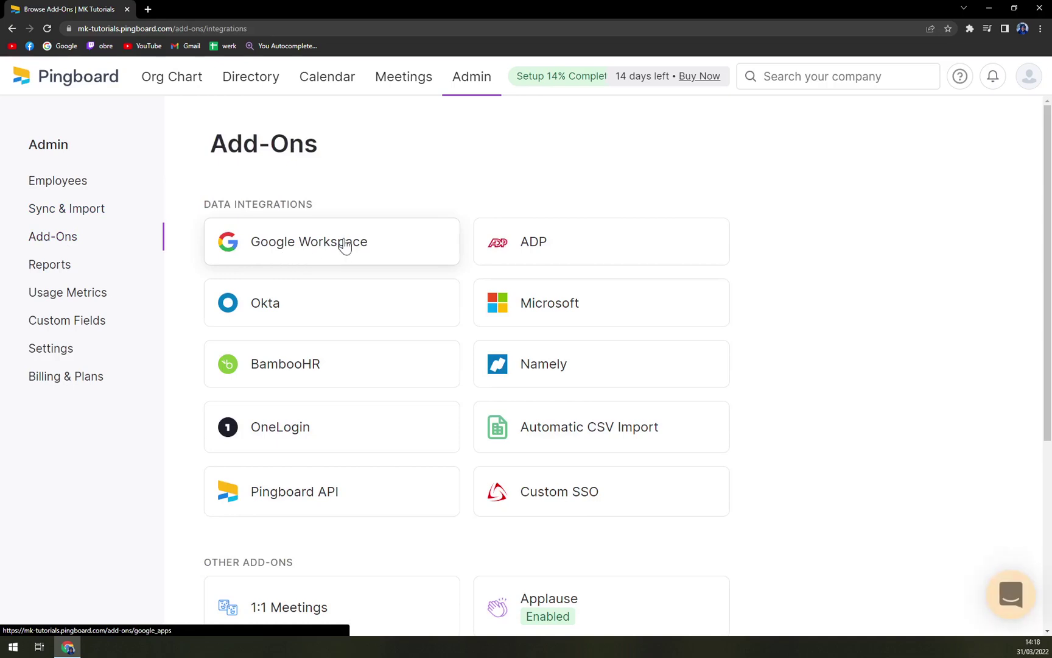
scroll(344, 245, "down", 2)
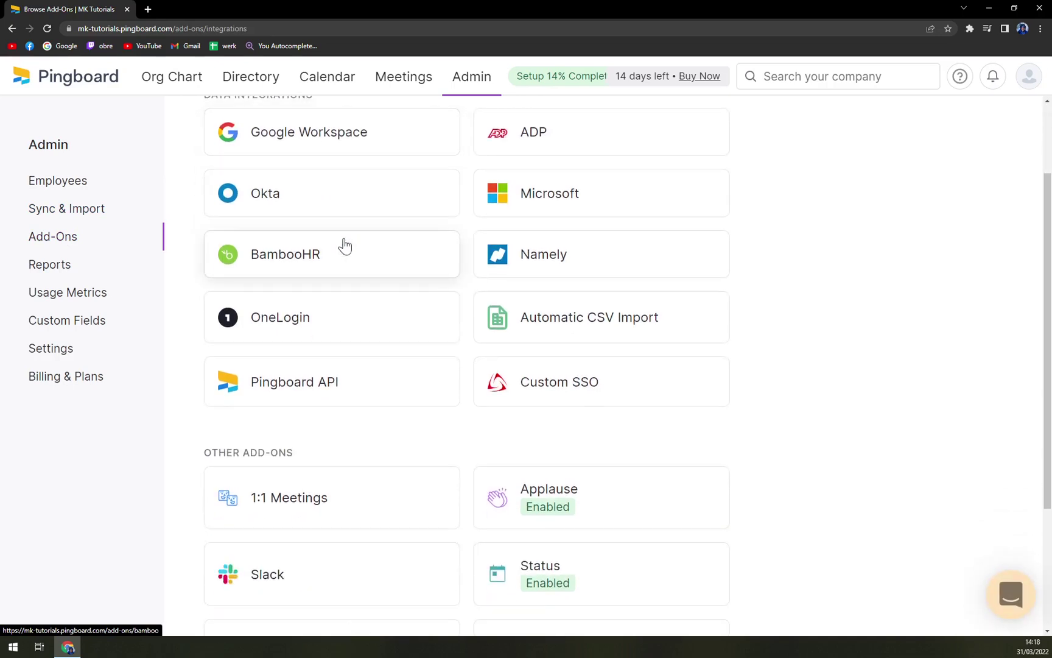
scroll(376, 424, "up", 2)
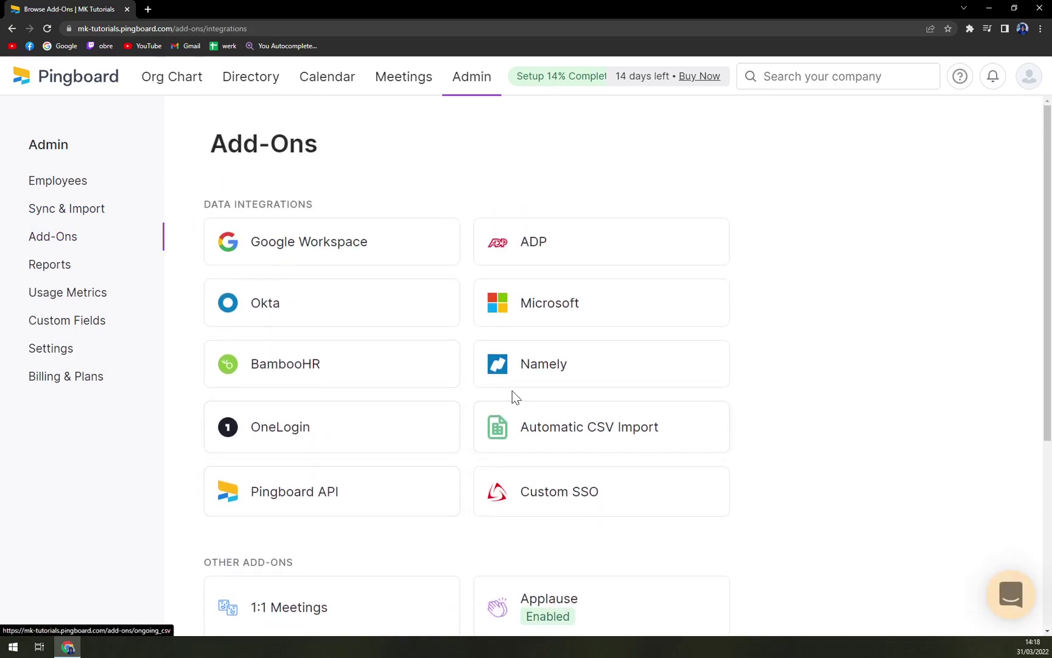
scroll(430, 261, "down", 5)
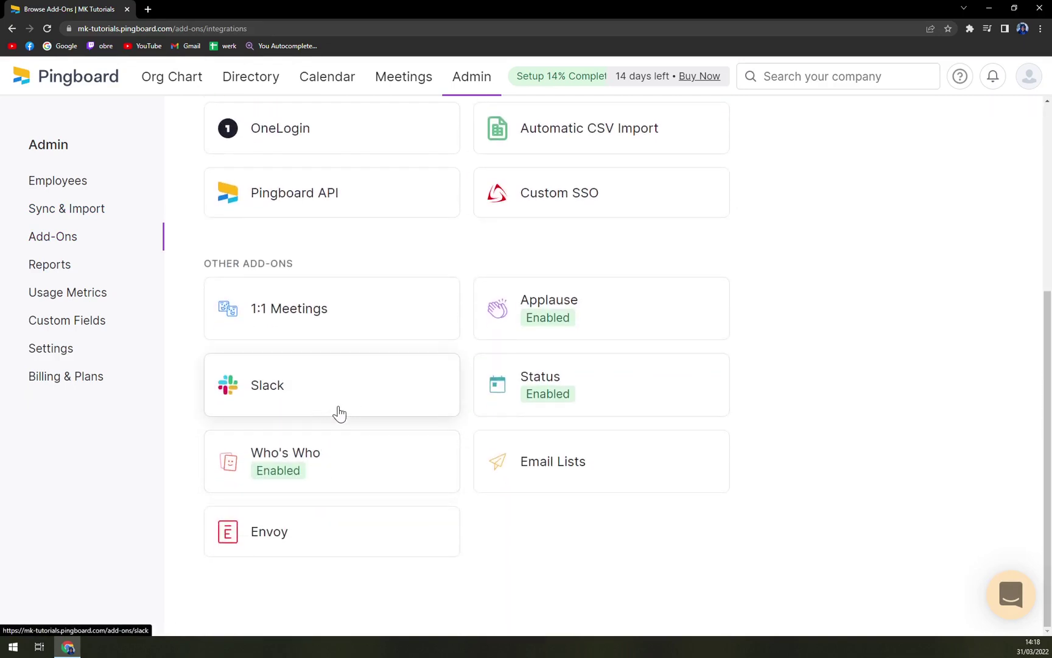
scroll(225, 314, "up", 5)
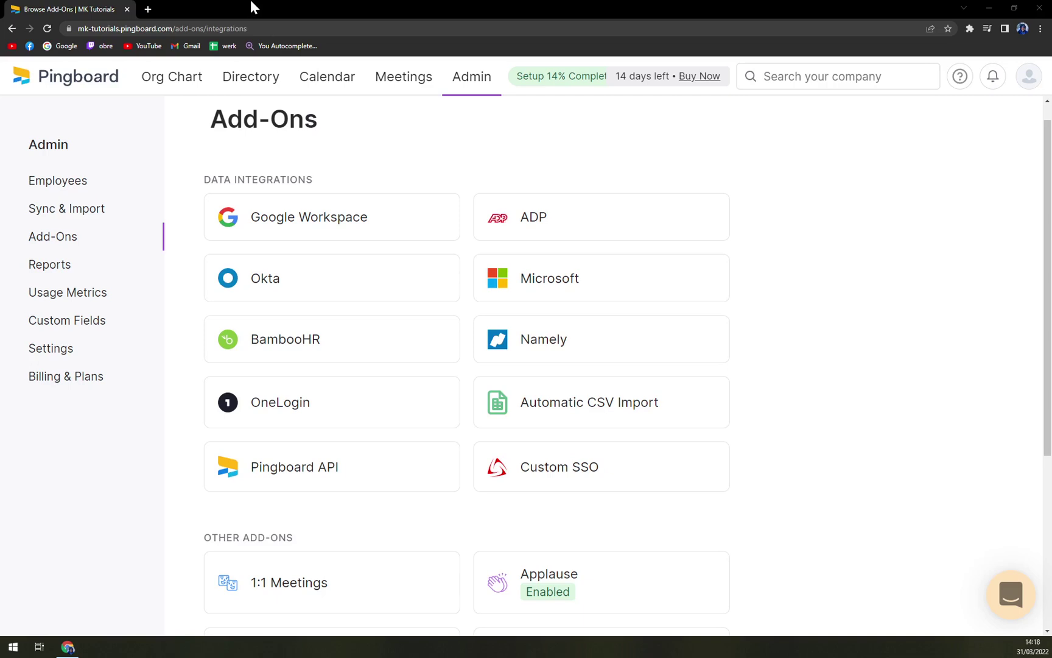
scroll(316, 359, "down", 5)
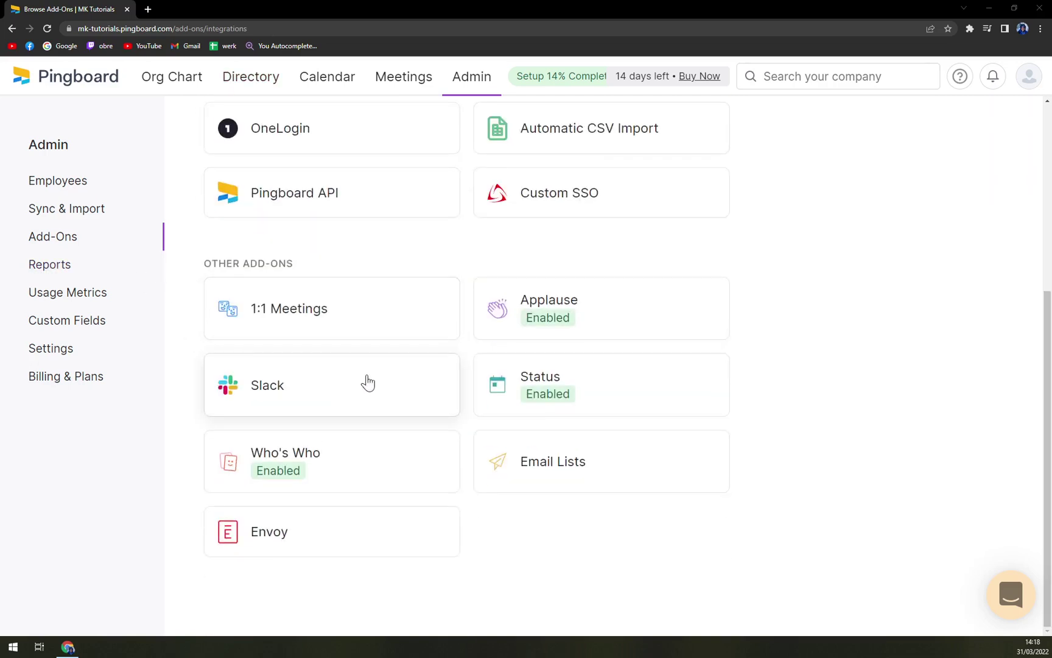
scroll(378, 439, "up", 5)
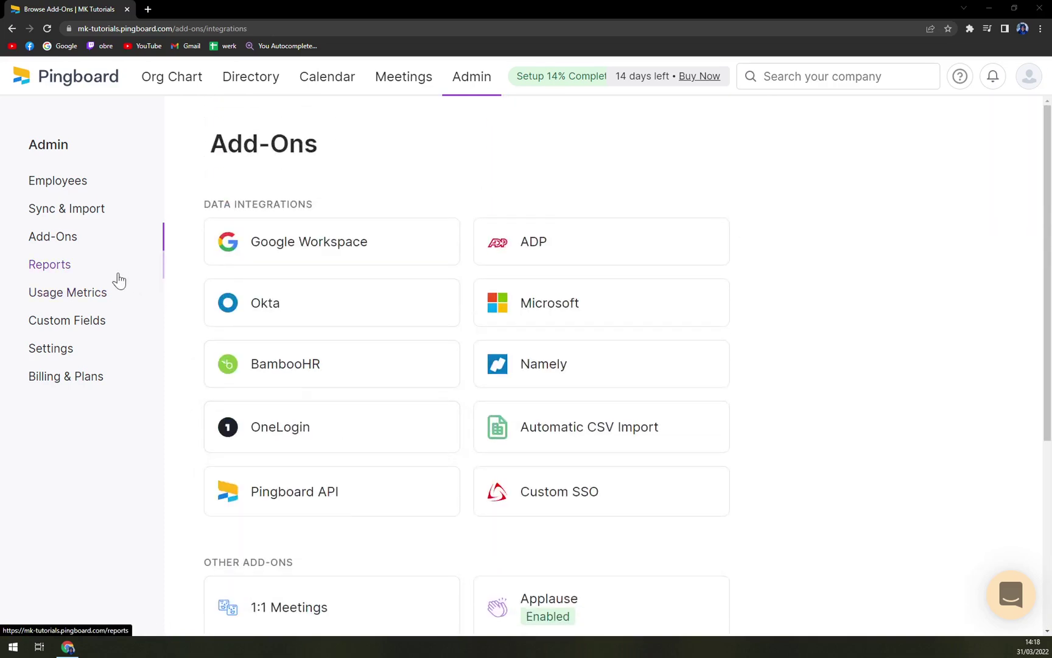
Look through the Reports admin page, then open Custom Fields.
left_click(62, 272)
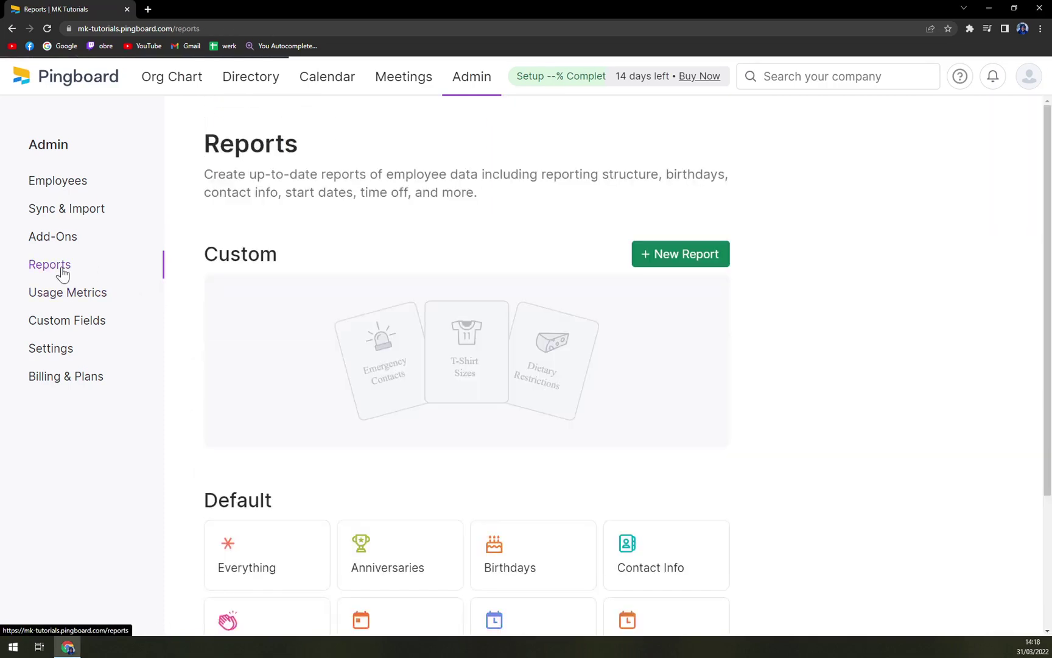
scroll(426, 396, "down", 2)
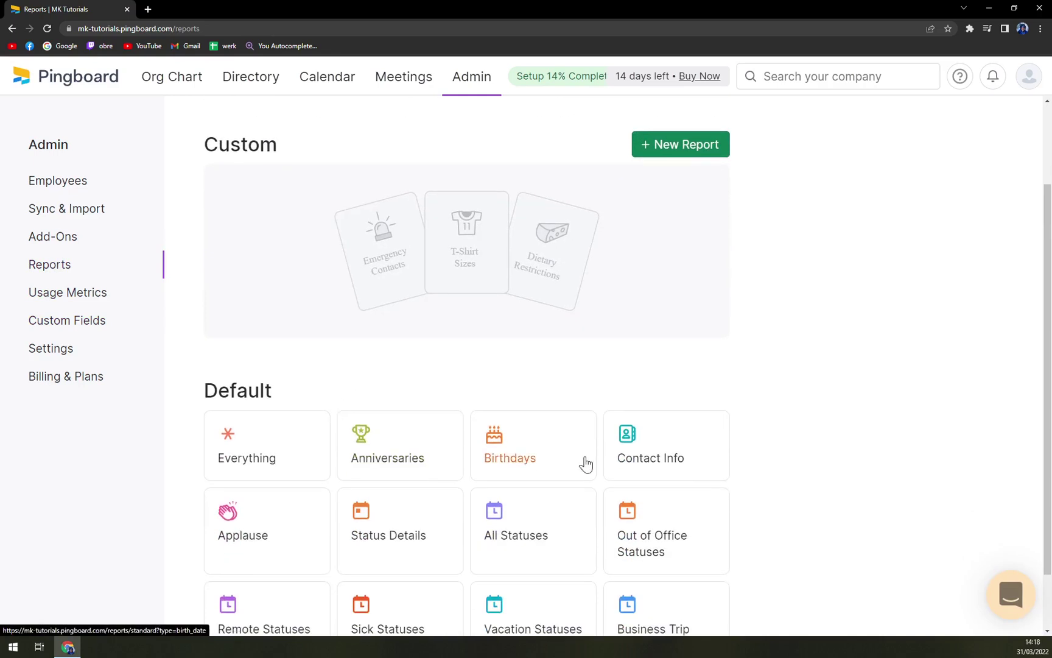
scroll(609, 484, "down", 1)
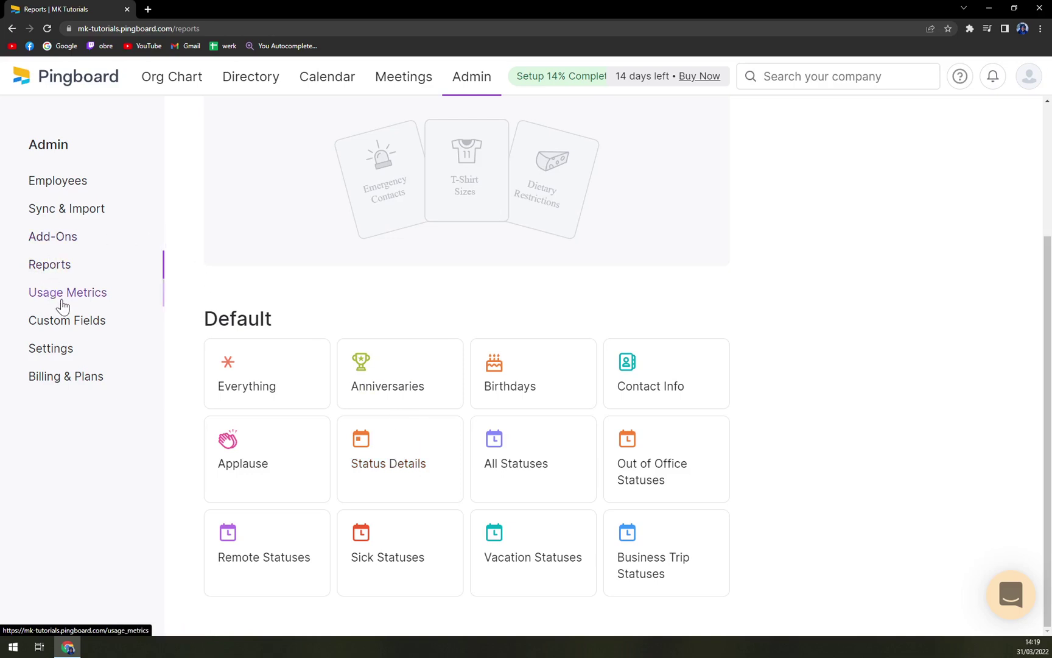
left_click(72, 319)
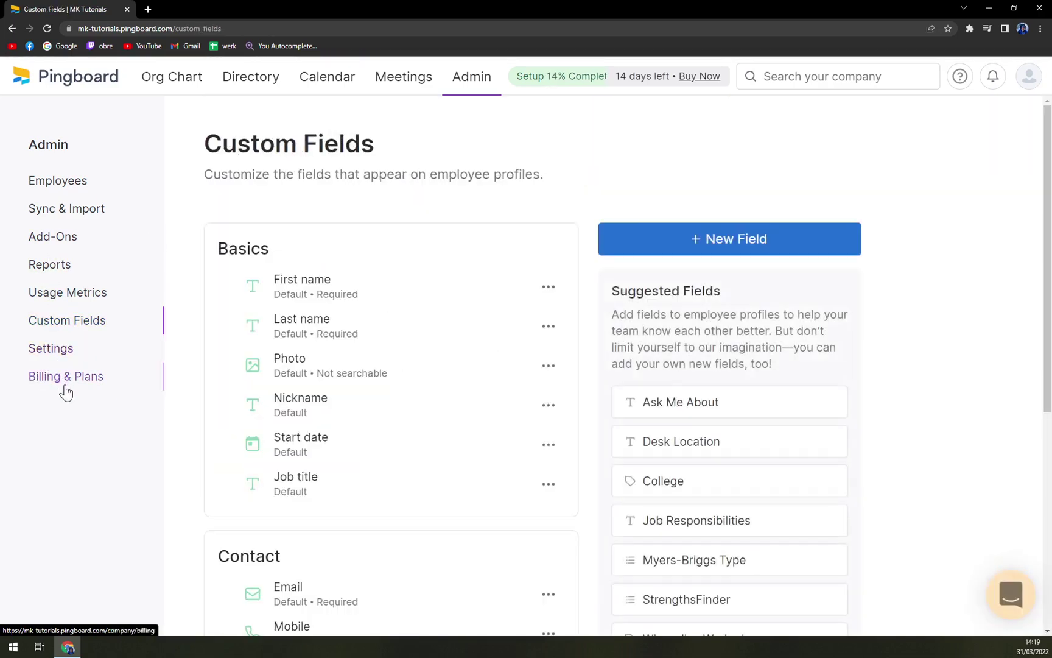
Open Billing & Plans and switch the Team Plan to monthly, then back to yearly billing.
left_click(65, 391)
scroll(353, 399, "down", 4)
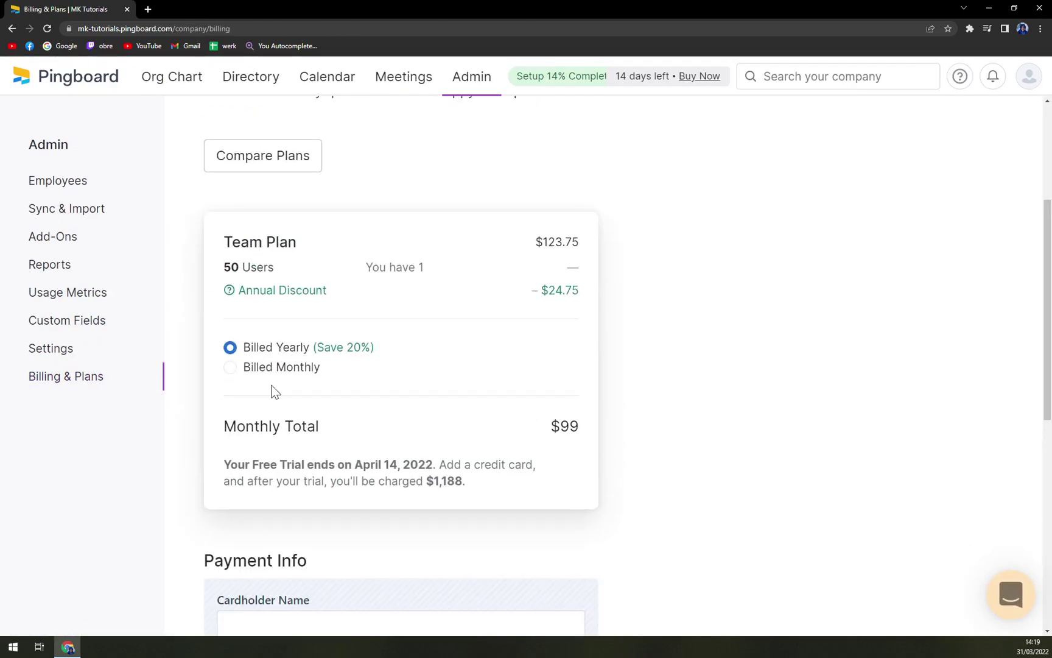
scroll(289, 338, "down", 3)
scroll(291, 336, "down", 5)
scroll(300, 392, "up", 8)
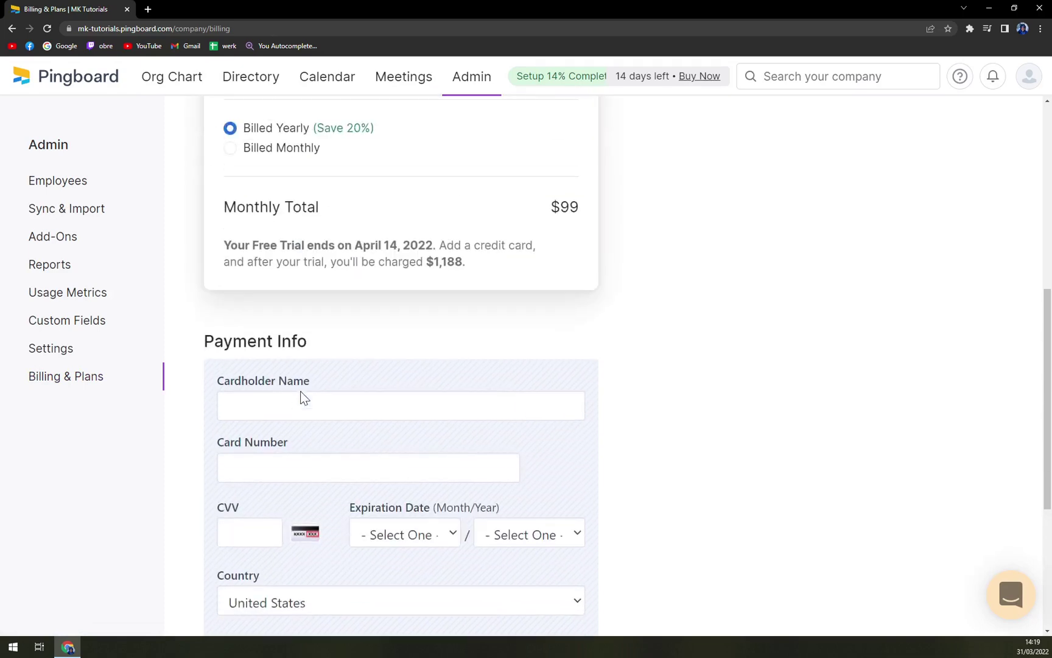
scroll(287, 399, "up", 1)
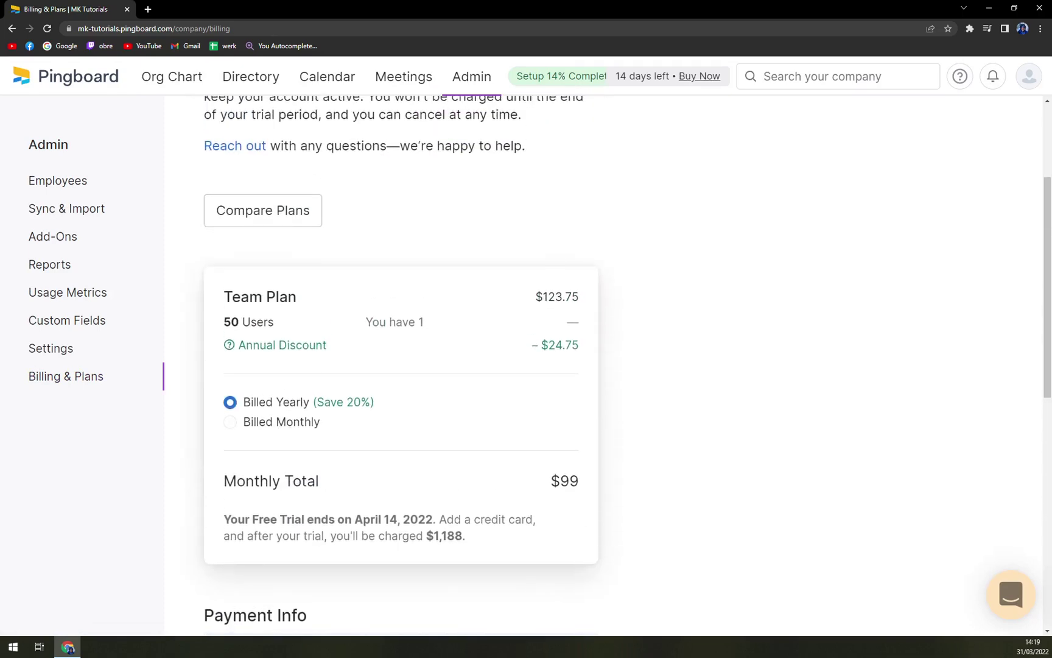
left_click(287, 430)
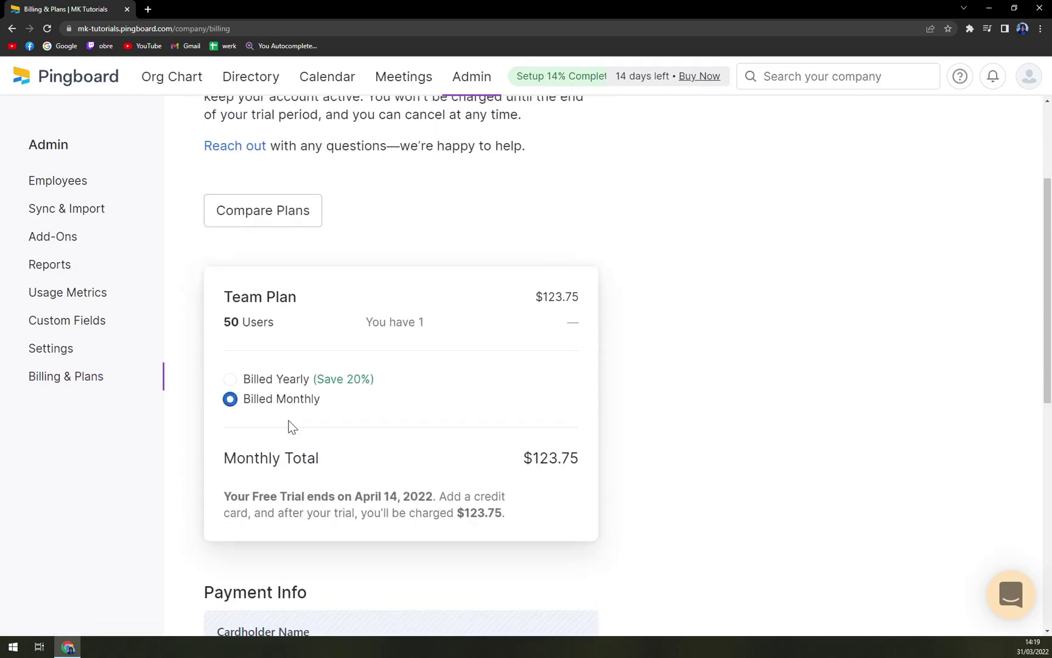
left_click(301, 382)
Highlight the $1,188 yearly charge and check the Payment Info cardholder name field.
left_click_drag(546, 481, 597, 484)
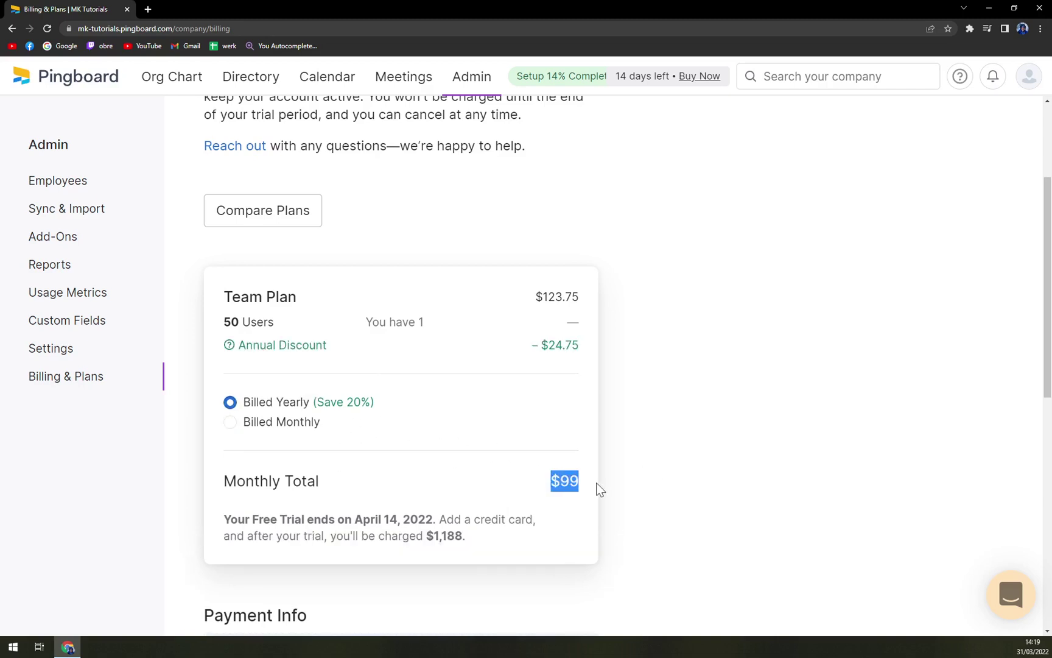
scroll(540, 430, "down", 4)
scroll(540, 434, "down", 3)
scroll(538, 433, "up", 3)
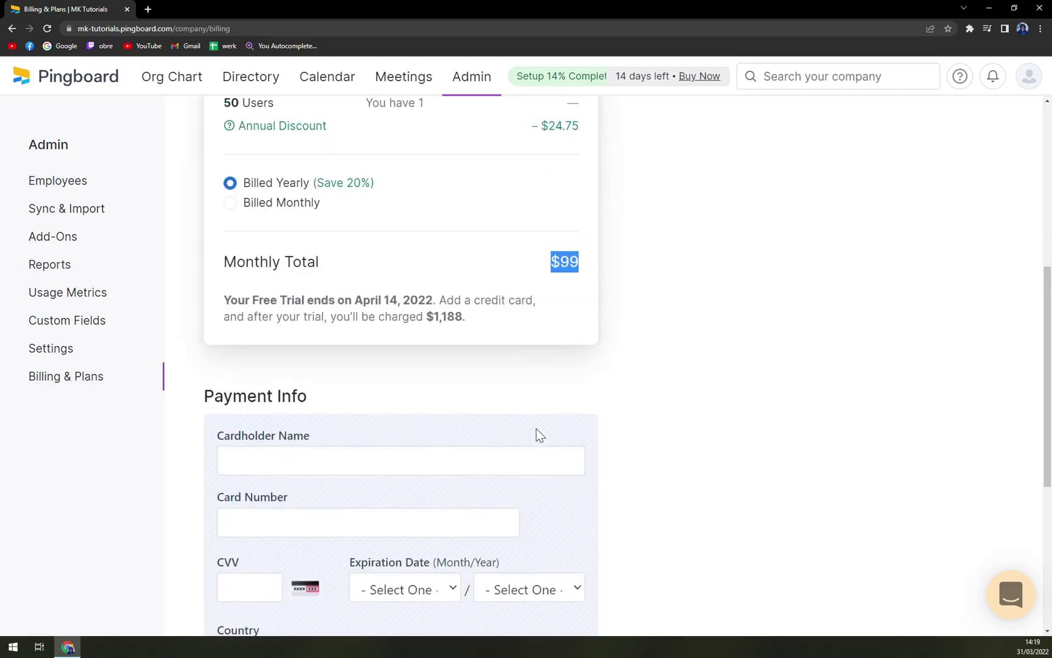
left_click_drag(470, 321, 418, 328)
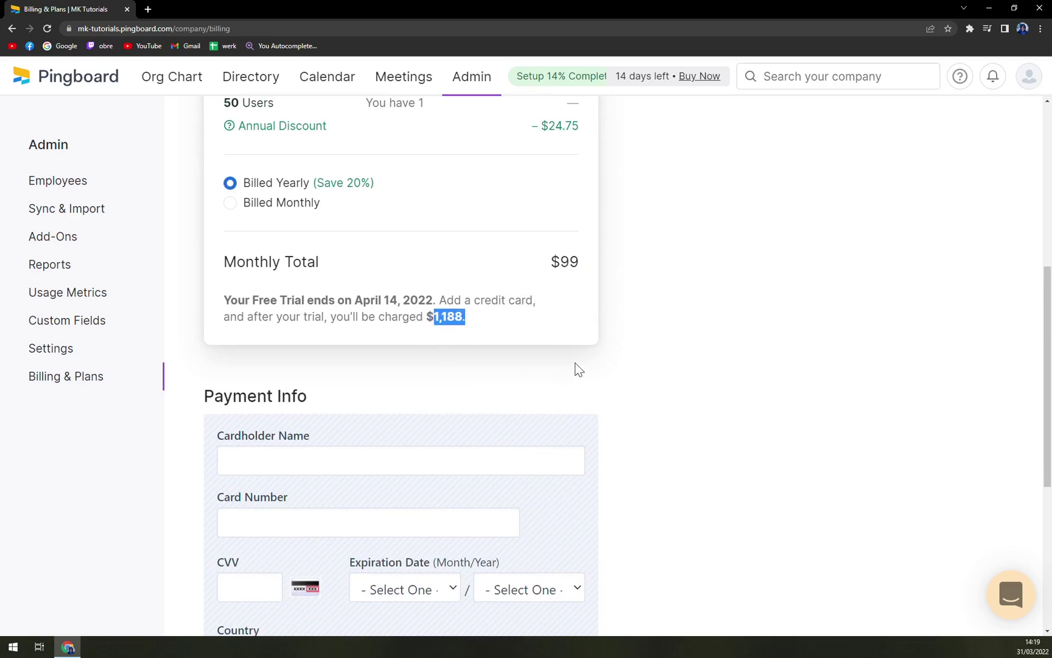
scroll(604, 367, "up", 5)
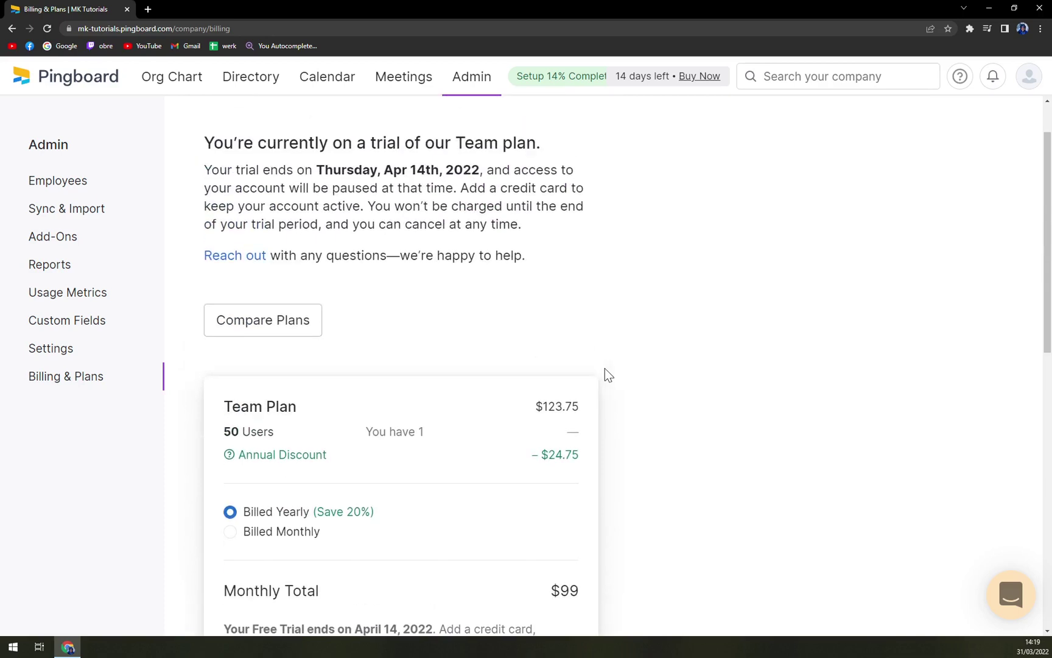
scroll(605, 367, "down", 6)
scroll(605, 375, "down", 3)
scroll(566, 371, "up", 2)
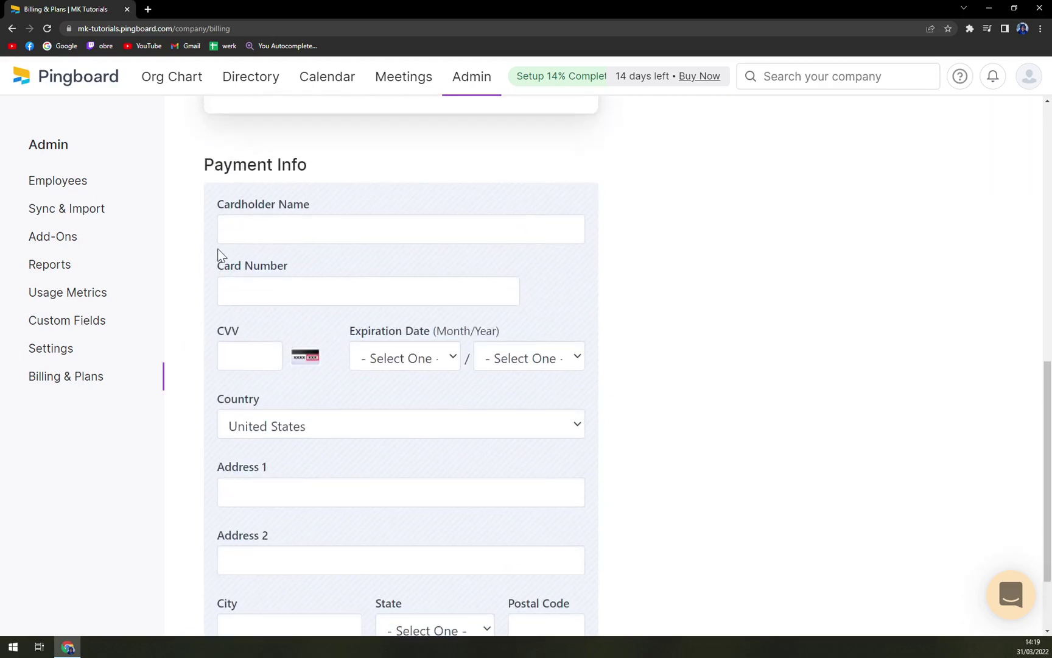
left_click(247, 234)
left_click(756, 198)
Start a new org chart from the Org Chart page and close the Add new people guide.
left_click(171, 81)
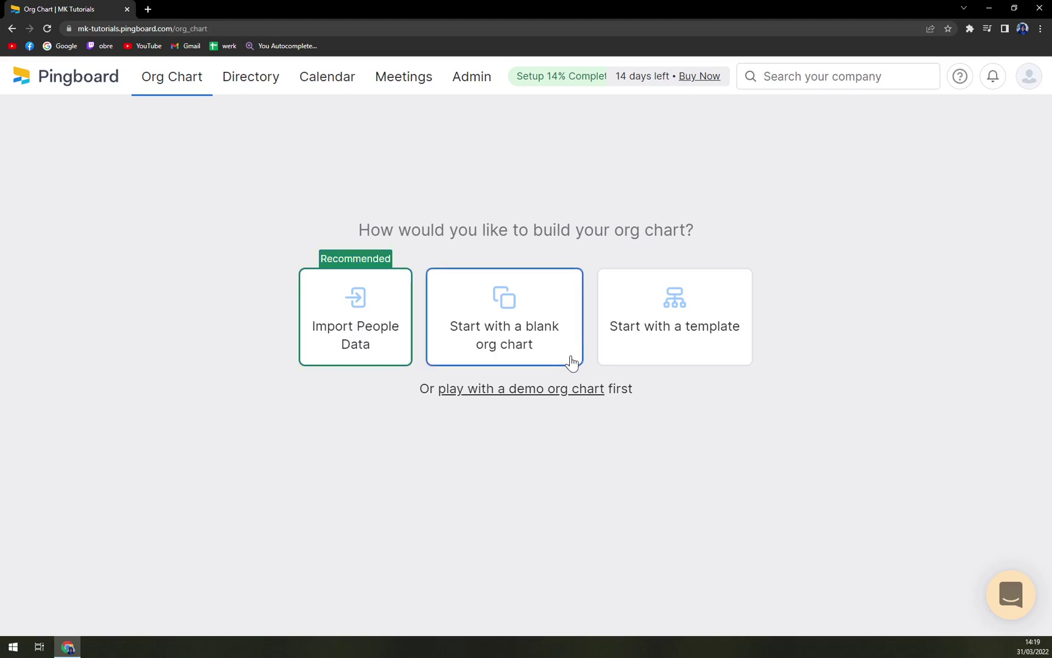
left_click(653, 354)
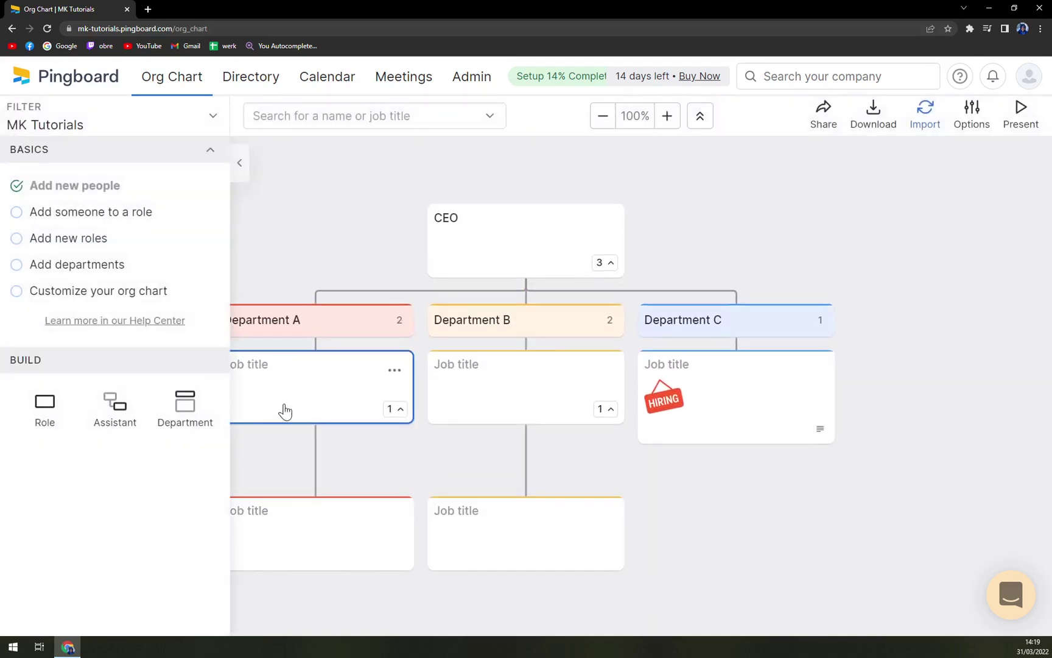
left_click(176, 181)
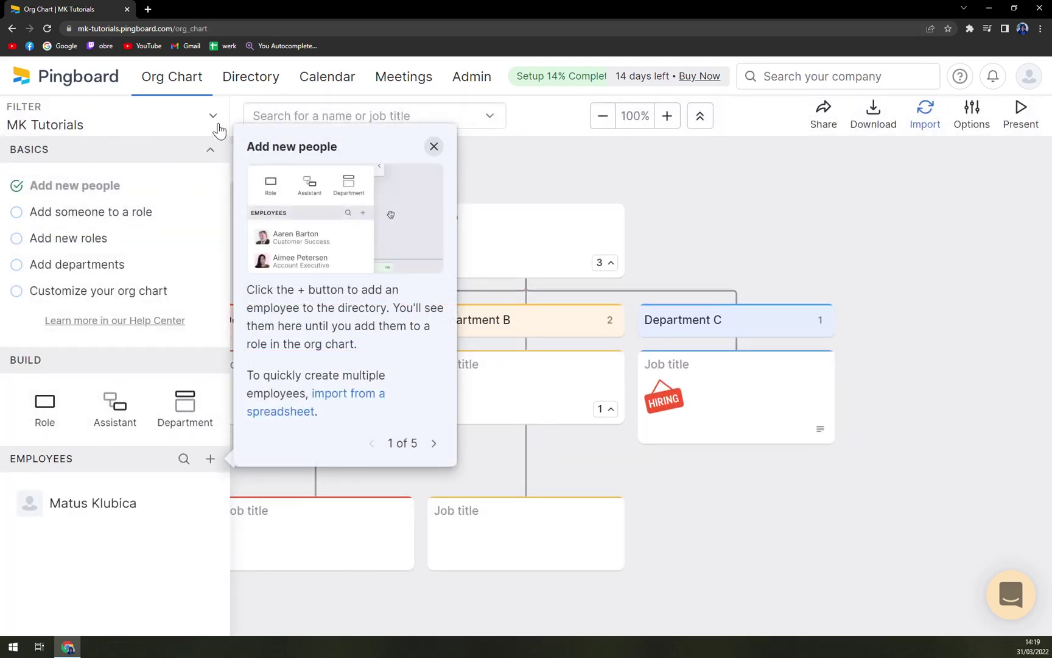
left_click(434, 147)
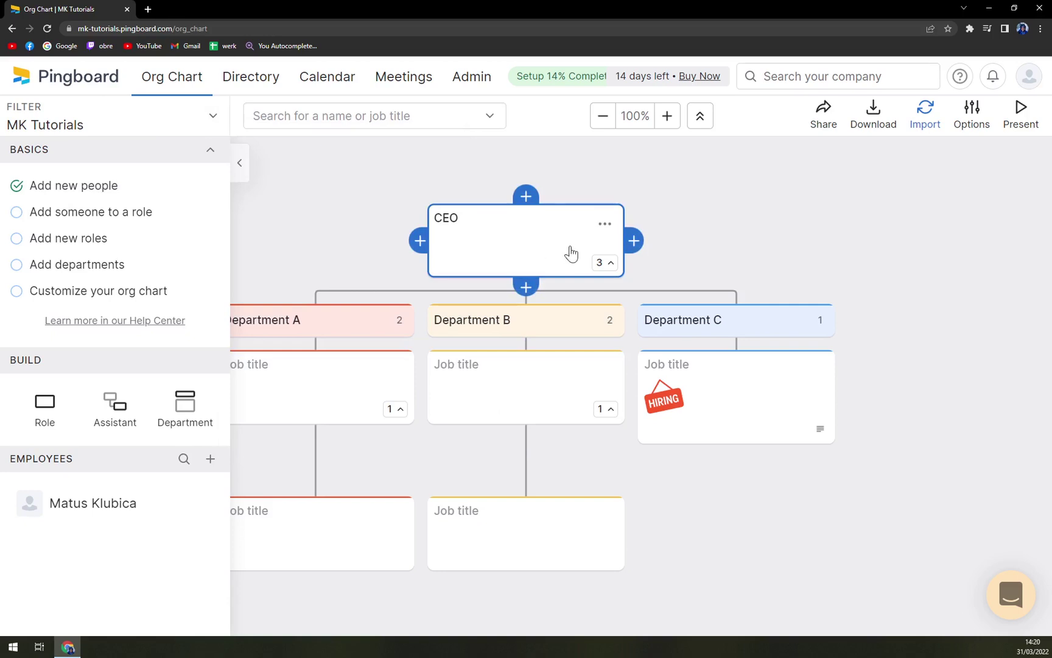
Try dragging the CEO card, then hide the left side panel.
left_click_drag(521, 240, 526, 439)
left_click_drag(536, 536, 582, 571)
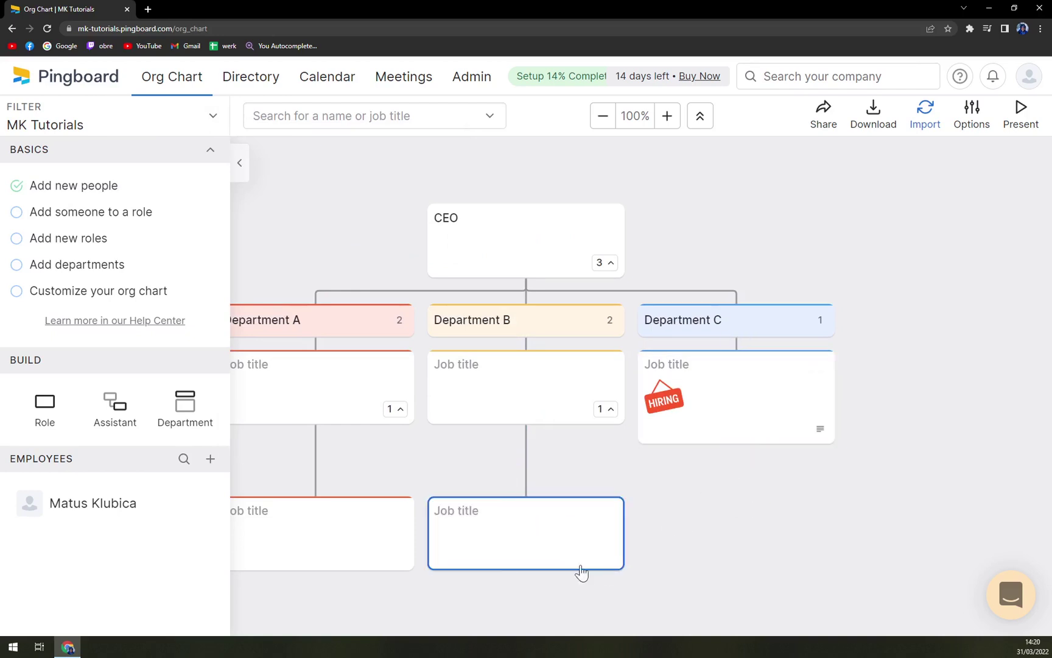
left_click(239, 162)
scroll(459, 360, "down", 5)
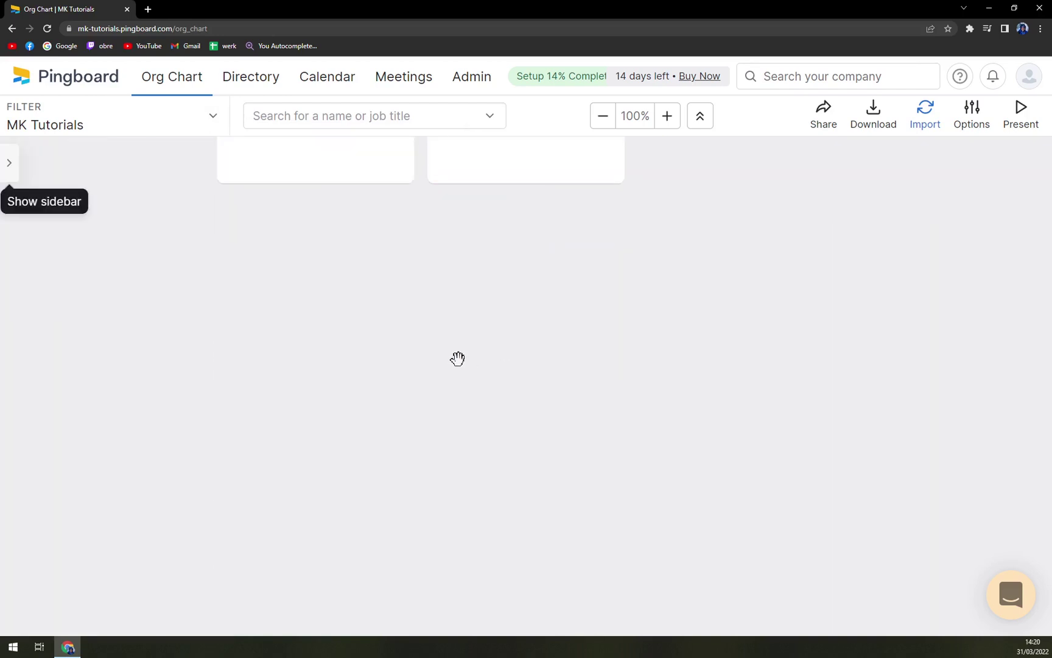
scroll(516, 393, "up", 6)
scroll(415, 383, "down", 3)
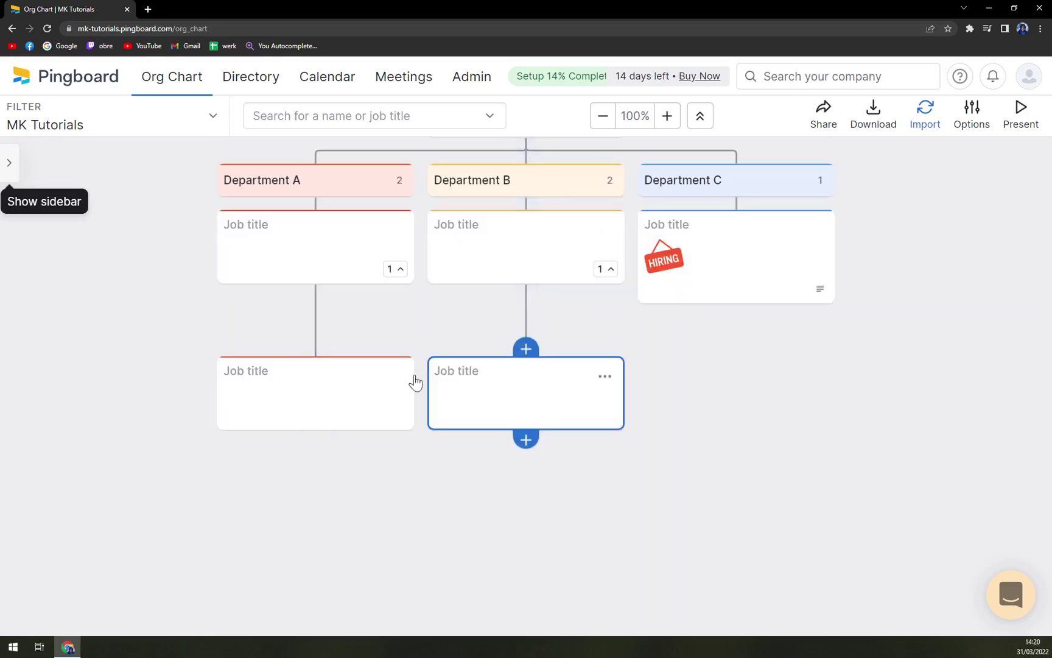
Replace Department B's name in the org chart with the first name and apply the change.
left_click(479, 191)
key("ctrl+a")
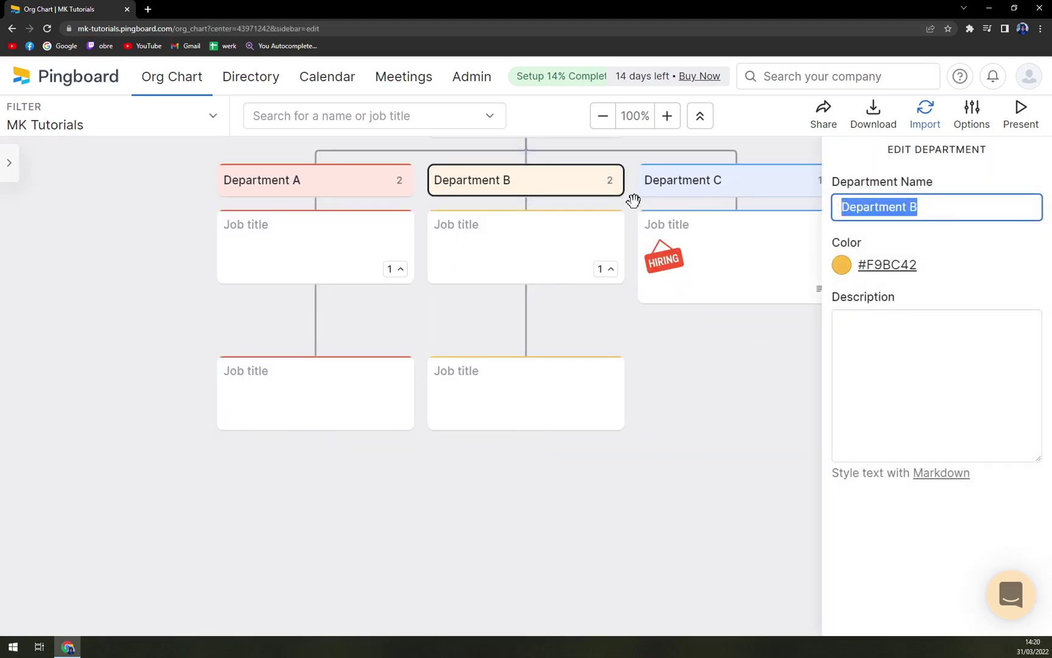
type("Matt")
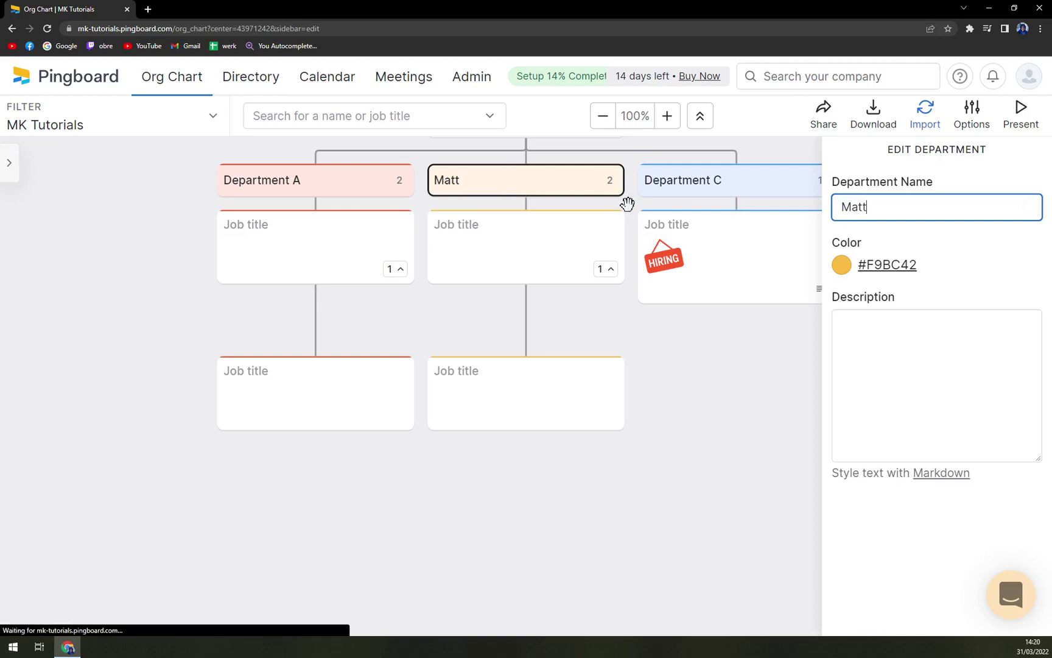
key("Tab")
left_click(745, 392)
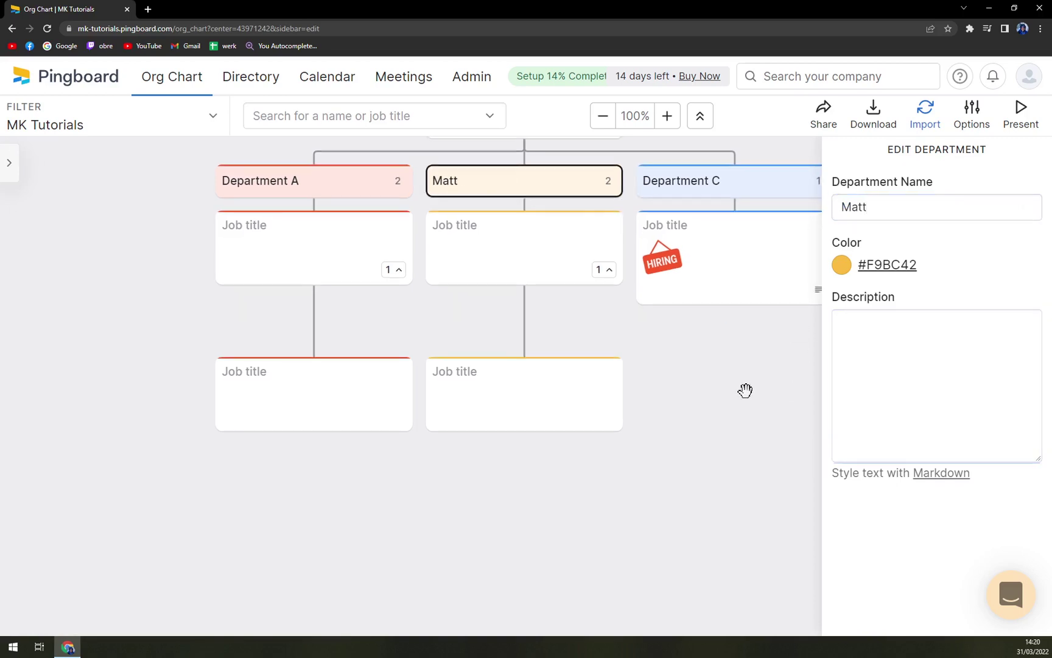
scroll(747, 399, "up", 3)
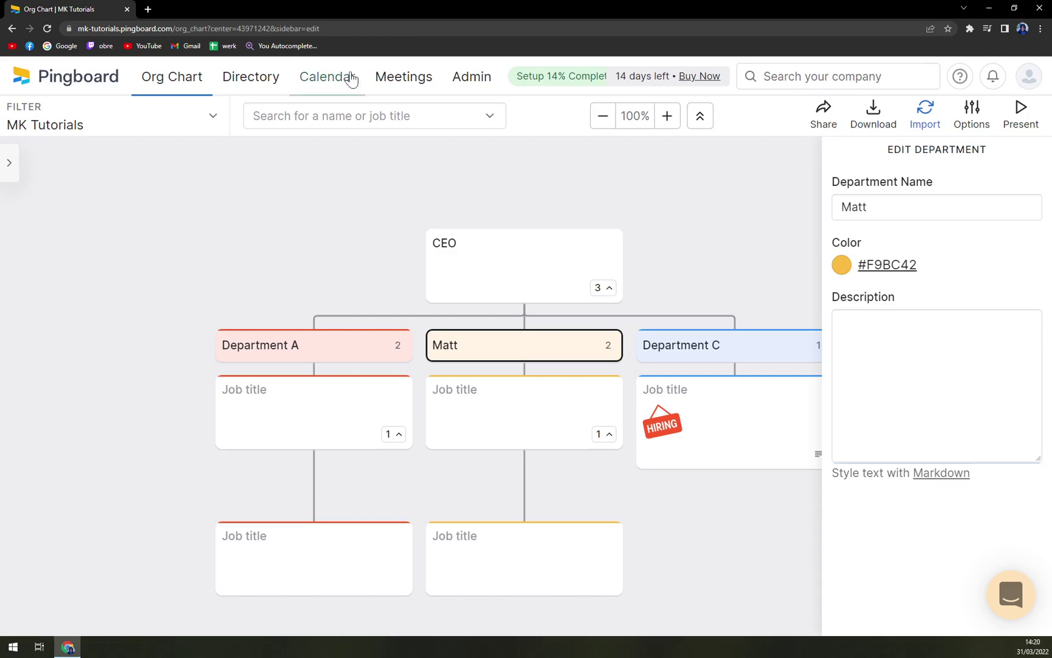
Open Admin and go to Manage Employees, which lists one Admin and no other users.
left_click(403, 76)
left_click(453, 74)
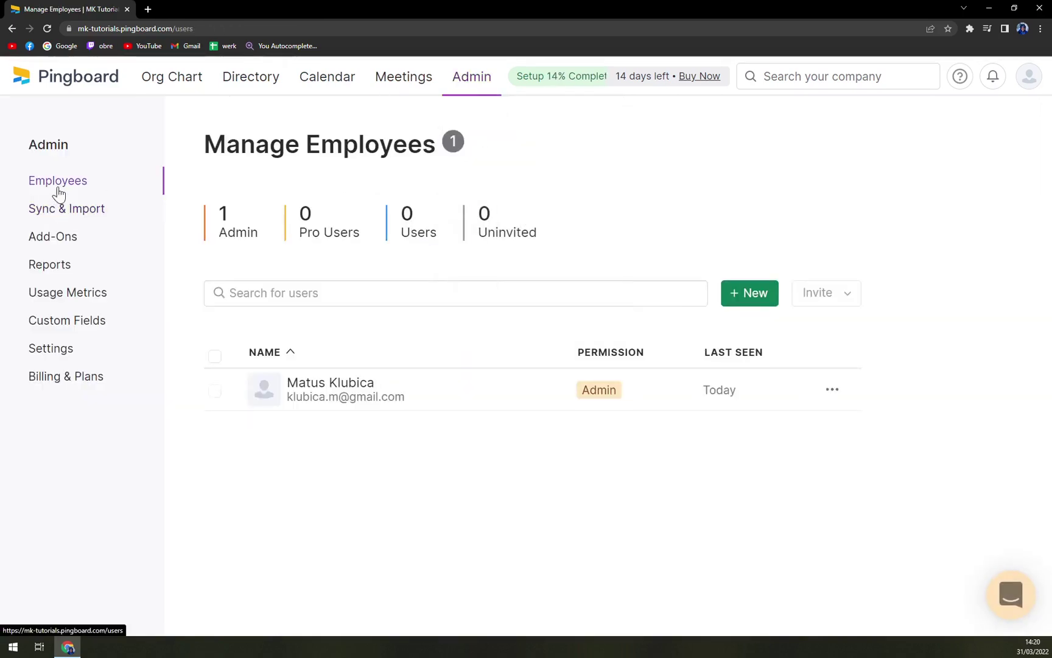
left_click(56, 182)
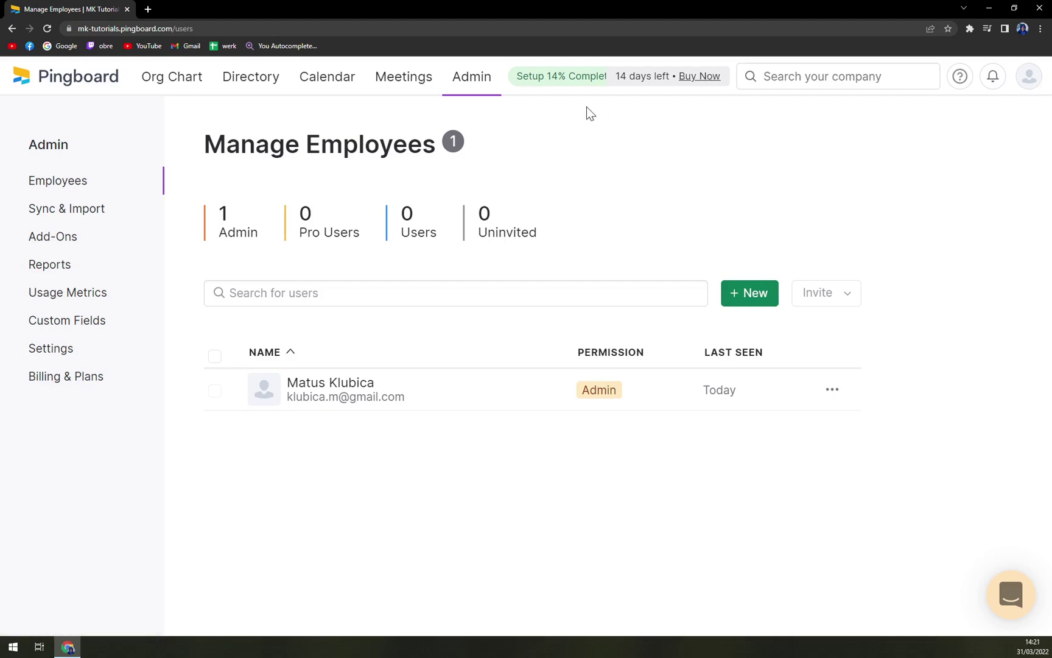
Follow the trial banner's '14 days left • Buy Now' link to the Team plan Billing & Plans page.
left_click(648, 88)
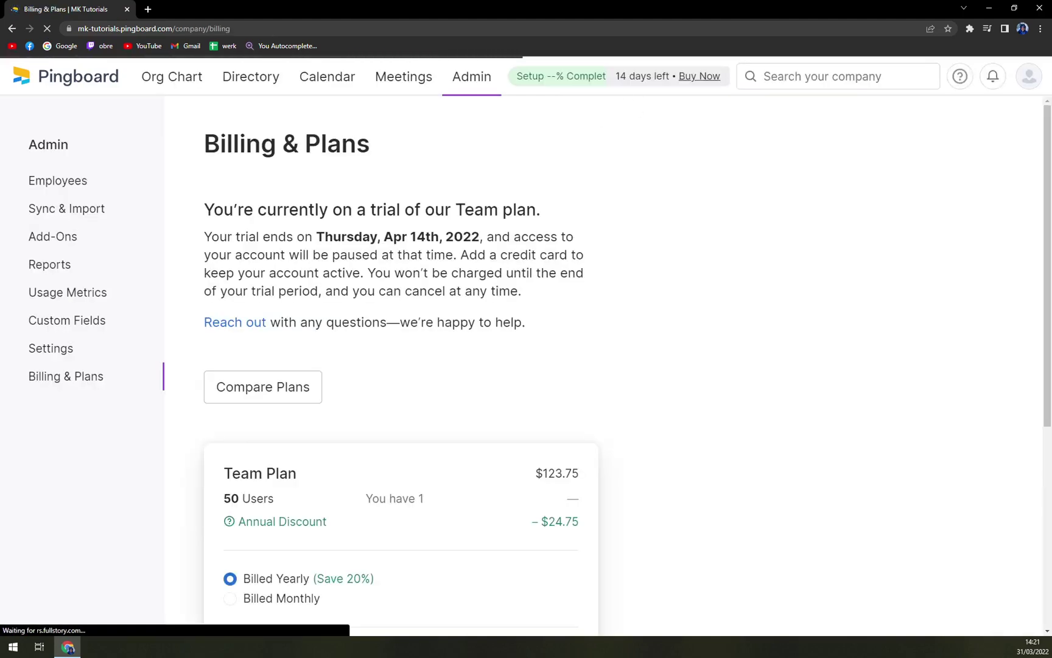